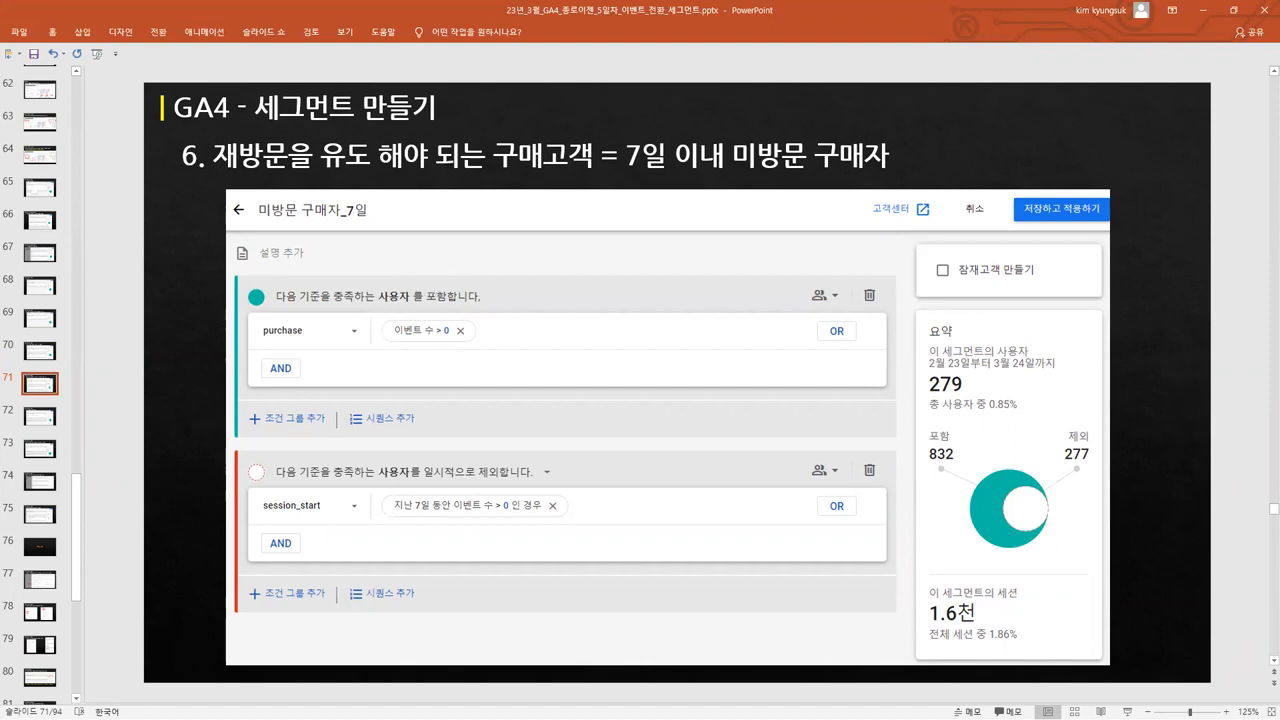
pyautogui.moveTo(812, 127); pyautogui.dragTo(895, 185)
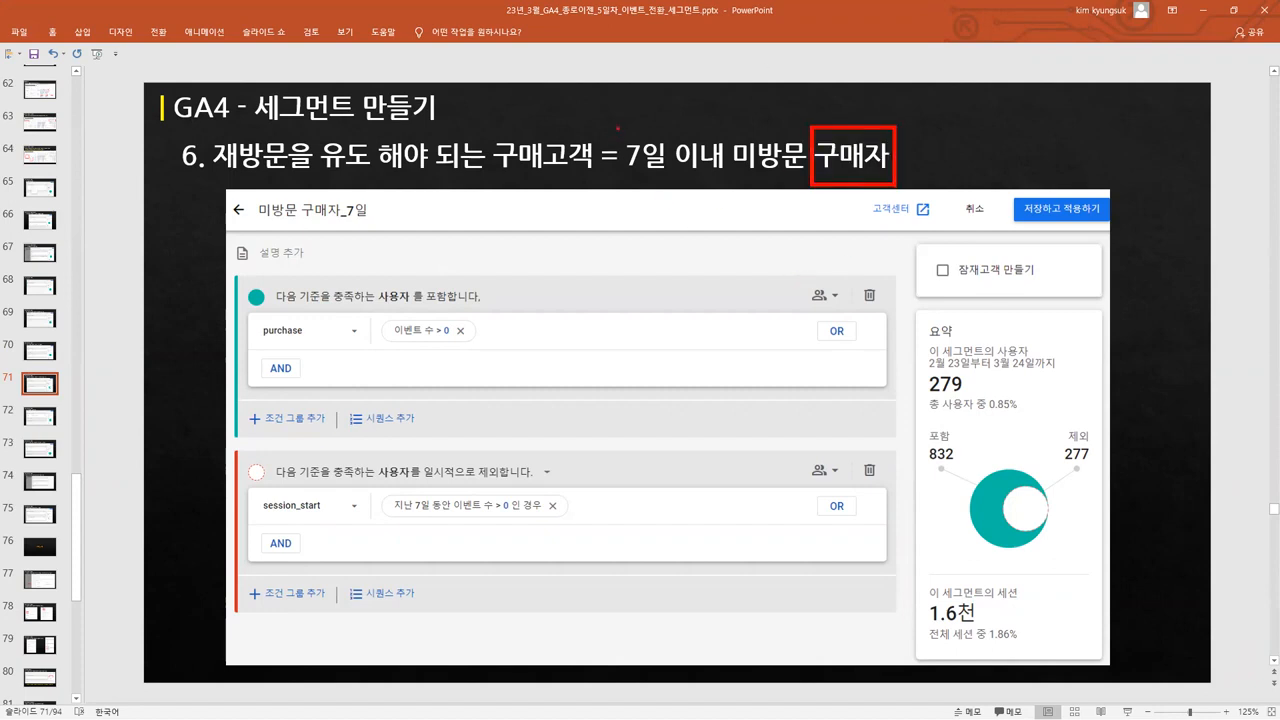
pyautogui.moveTo(615, 126); pyautogui.dragTo(806, 180)
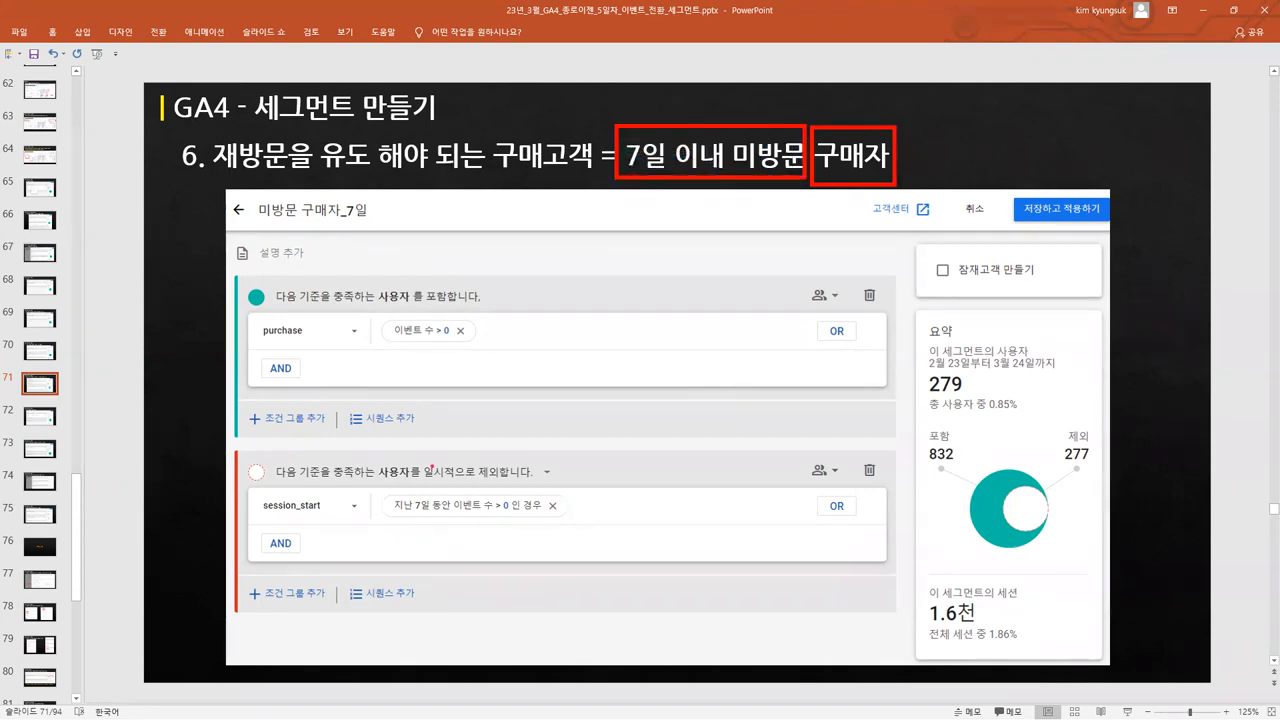
pyautogui.moveTo(850, 98)
pyautogui.mouseDown()
pyautogui.moveTo(857, 112)
pyautogui.moveTo(880, 97)
pyautogui.mouseUp()
pyautogui.moveTo(662, 101)
pyautogui.mouseDown()
pyautogui.moveTo(676, 124)
pyautogui.moveTo(709, 95)
pyautogui.mouseUp()
pyautogui.press('Escape')
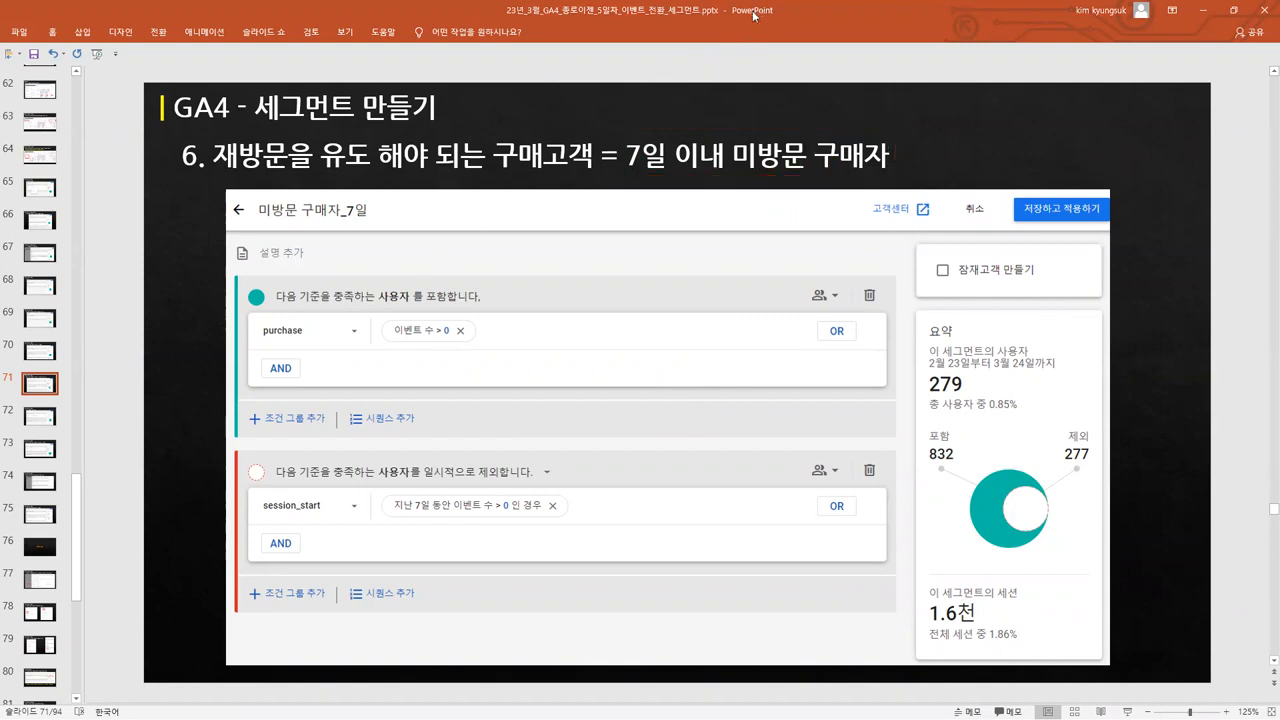
# - Switch to the Google Analytics exploration and start a new custom user segment (사용자 세그먼트)
pyautogui.hotkey('alt', 'Tab')
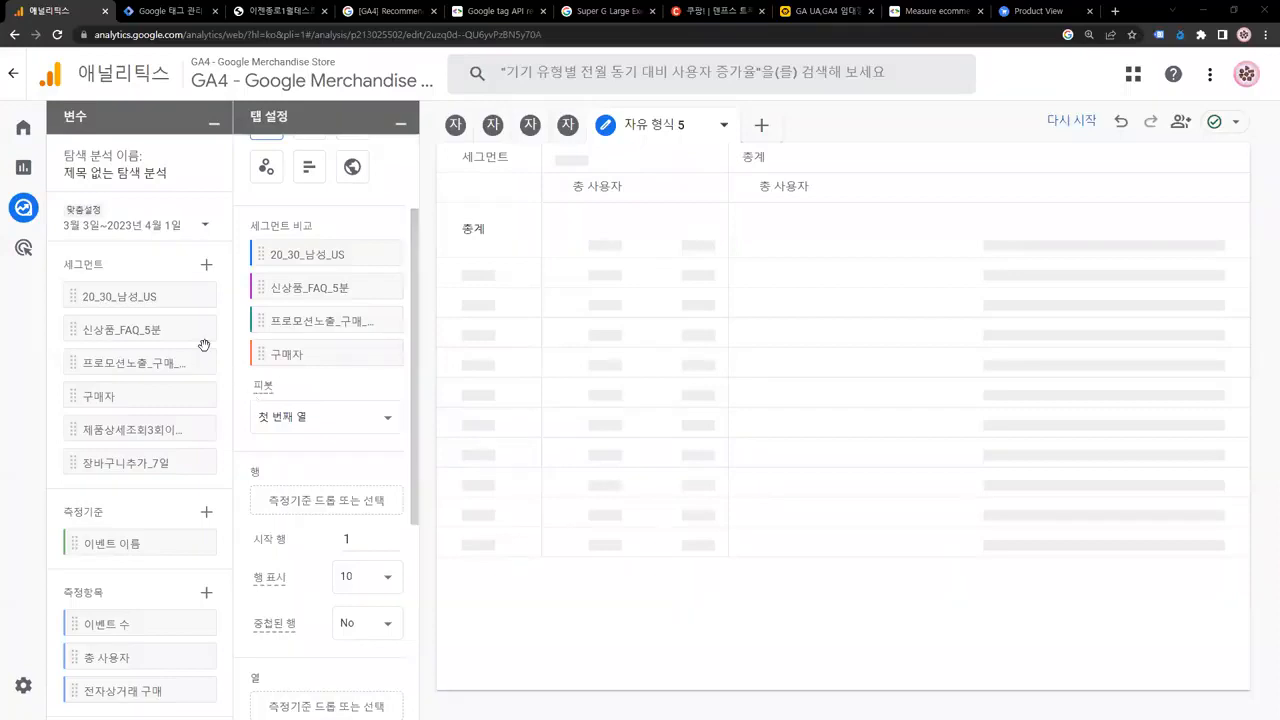
pyautogui.click(214, 266)
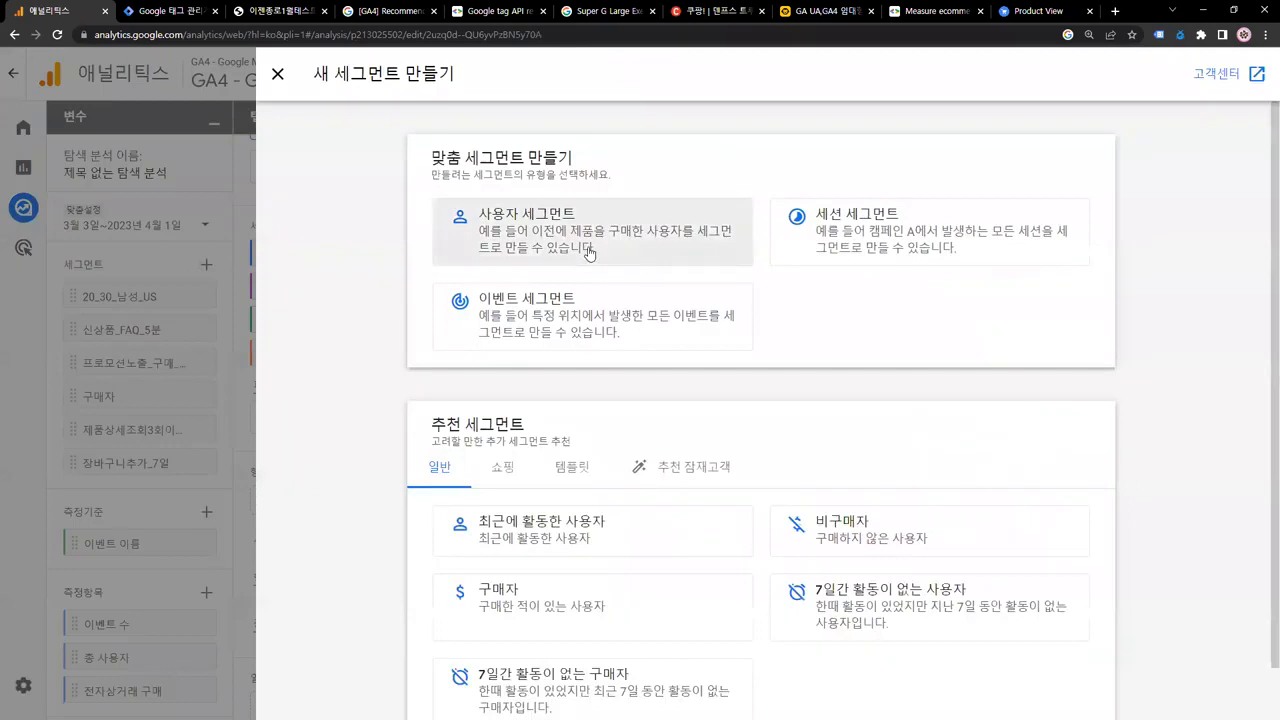
pyautogui.click(589, 253)
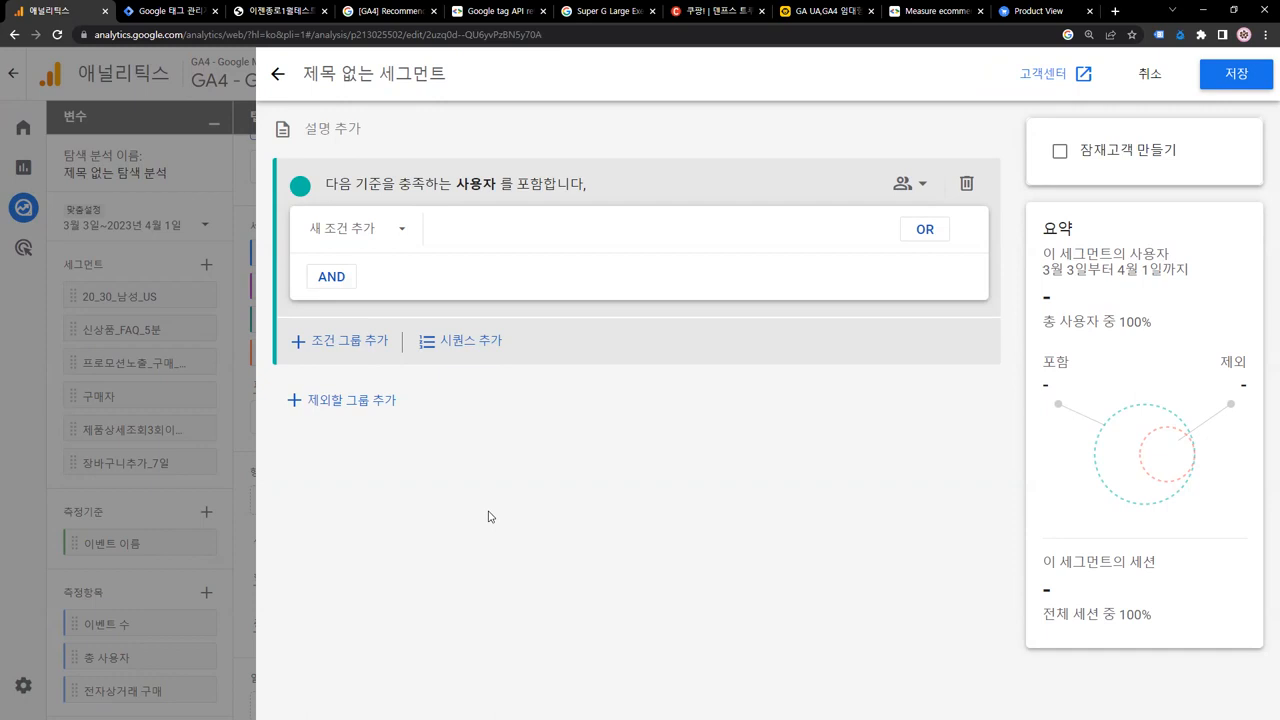
# - Set the condition of the included users group to the purchase event
pyautogui.click(393, 232)
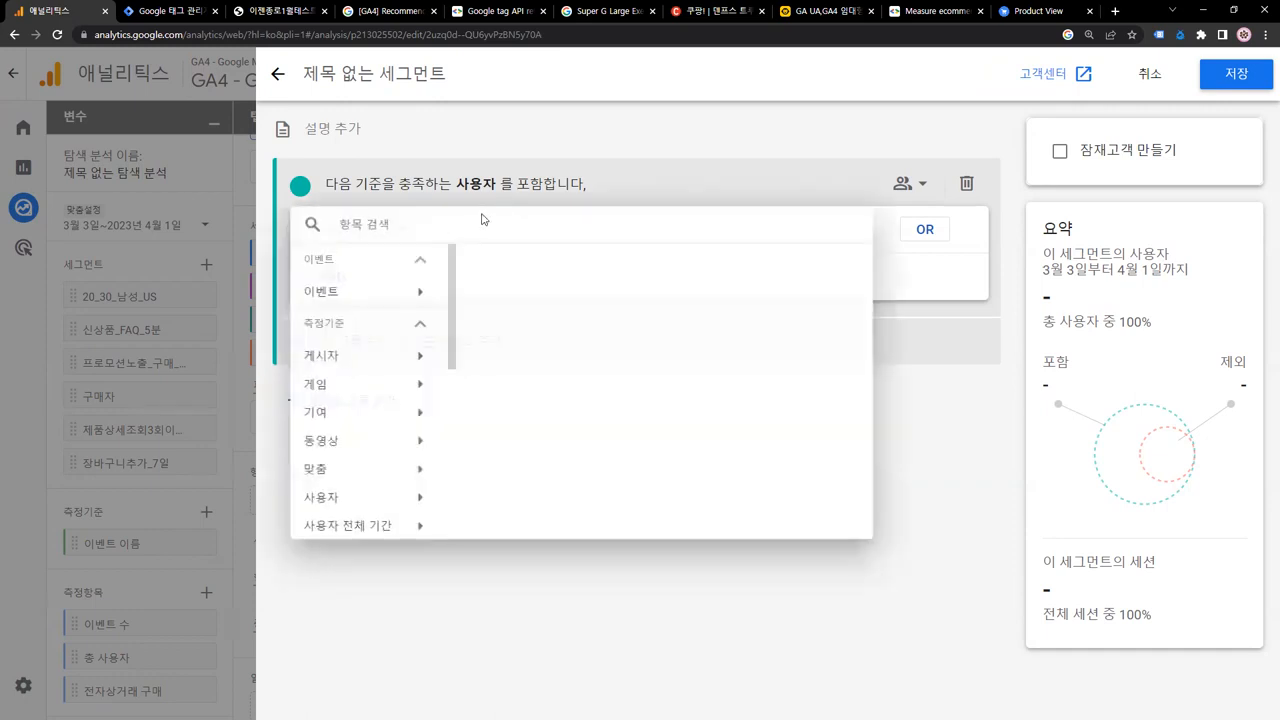
pyautogui.write('purchase')
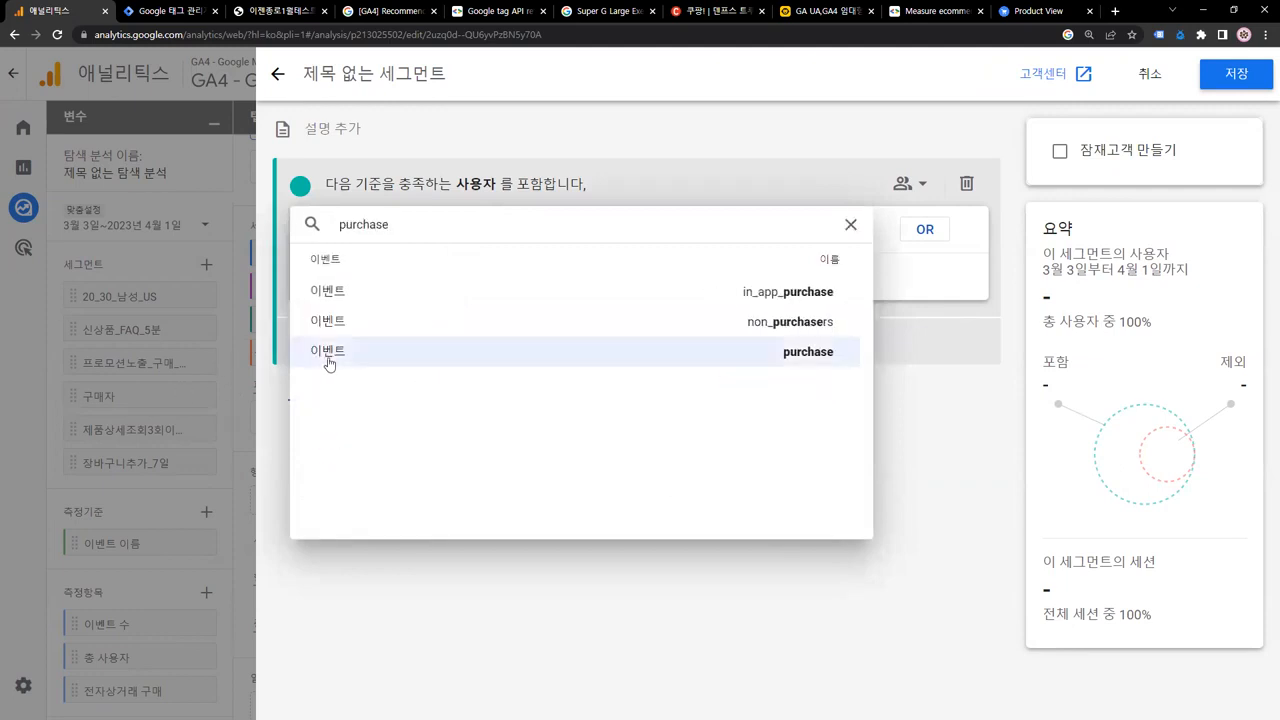
pyautogui.click(328, 363)
# - Add the event count parameter (이벤트 수) > 0 to the purchase condition and apply it
pyautogui.click(500, 237)
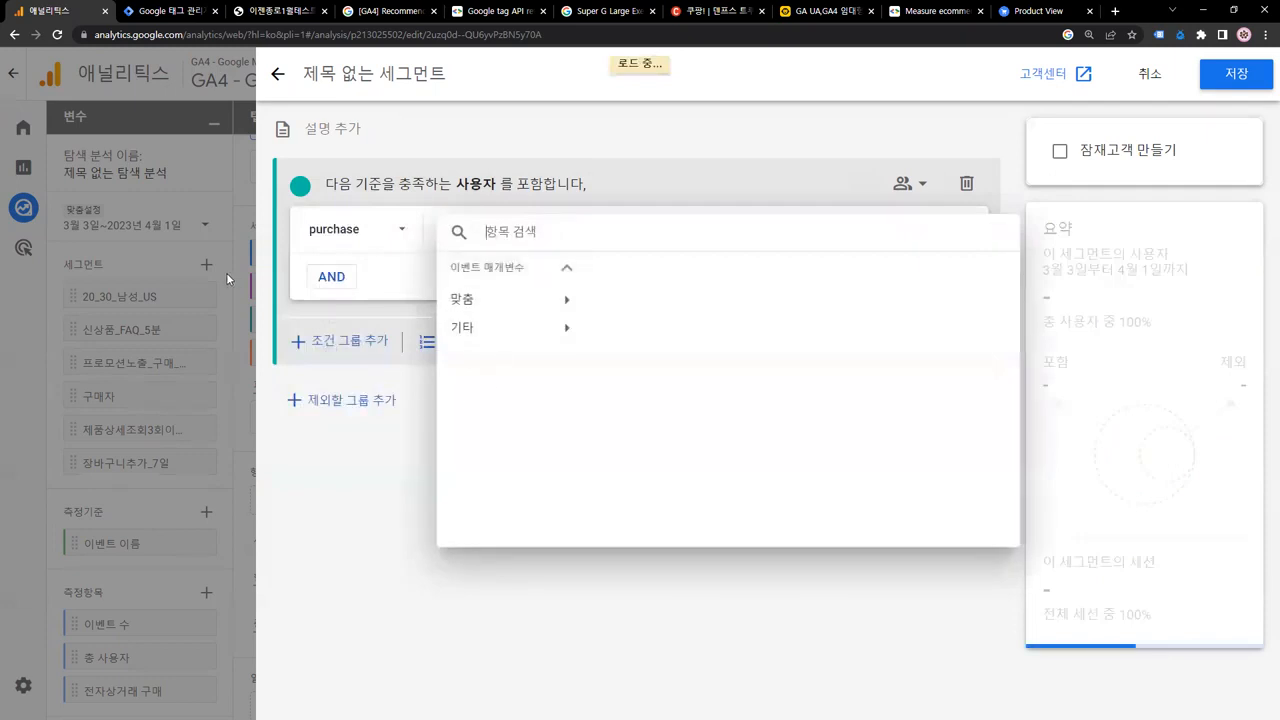
pyautogui.write('ㅔㅕ')
pyautogui.press('BackSpace')
pyautogui.press('BackSpace')
pyautogui.write('이름')
pyautogui.press('BackSpace')
pyautogui.press('BackSpace')
pyautogui.write('dl')
pyautogui.press('BackSpace')
pyautogui.press('BackSpace')
pyautogui.write('이ㅔㅂㄴ')
pyautogui.press('BackSpace')
pyautogui.press('BackSpace')
pyautogui.press('BackSpace')
pyautogui.write('벤트 쉬')
pyautogui.click(921, 305)
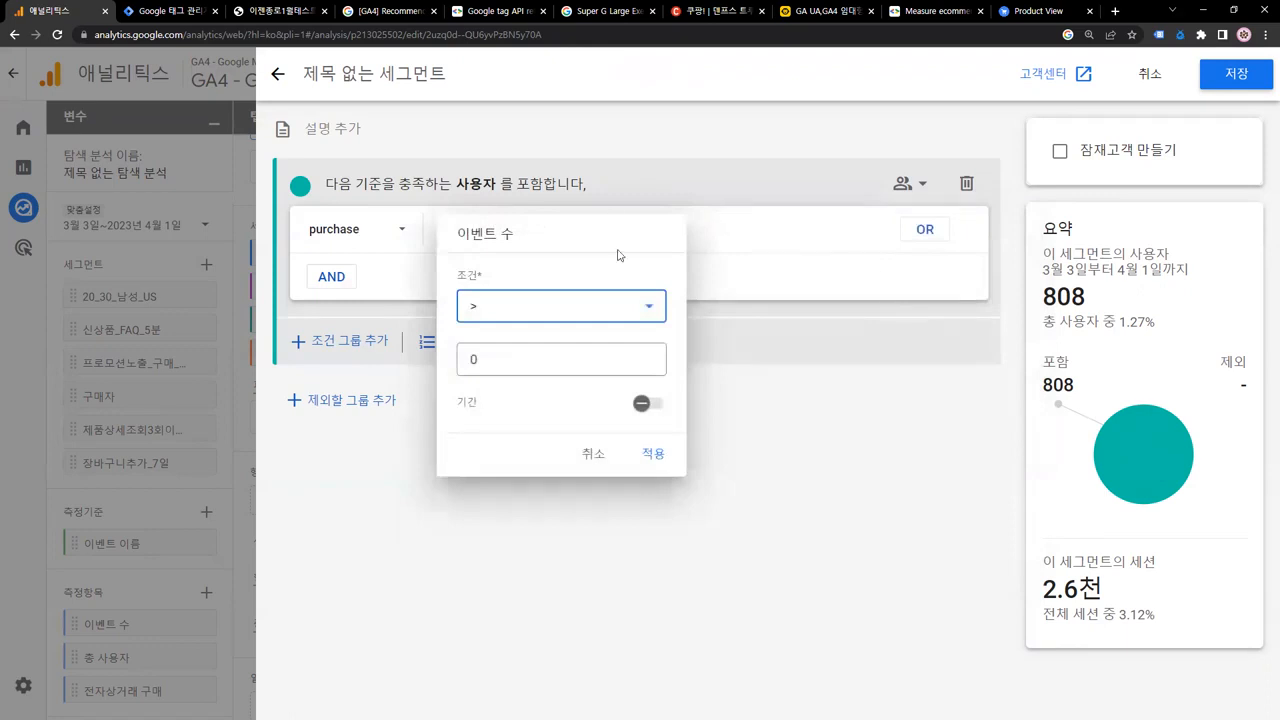
pyautogui.click(655, 455)
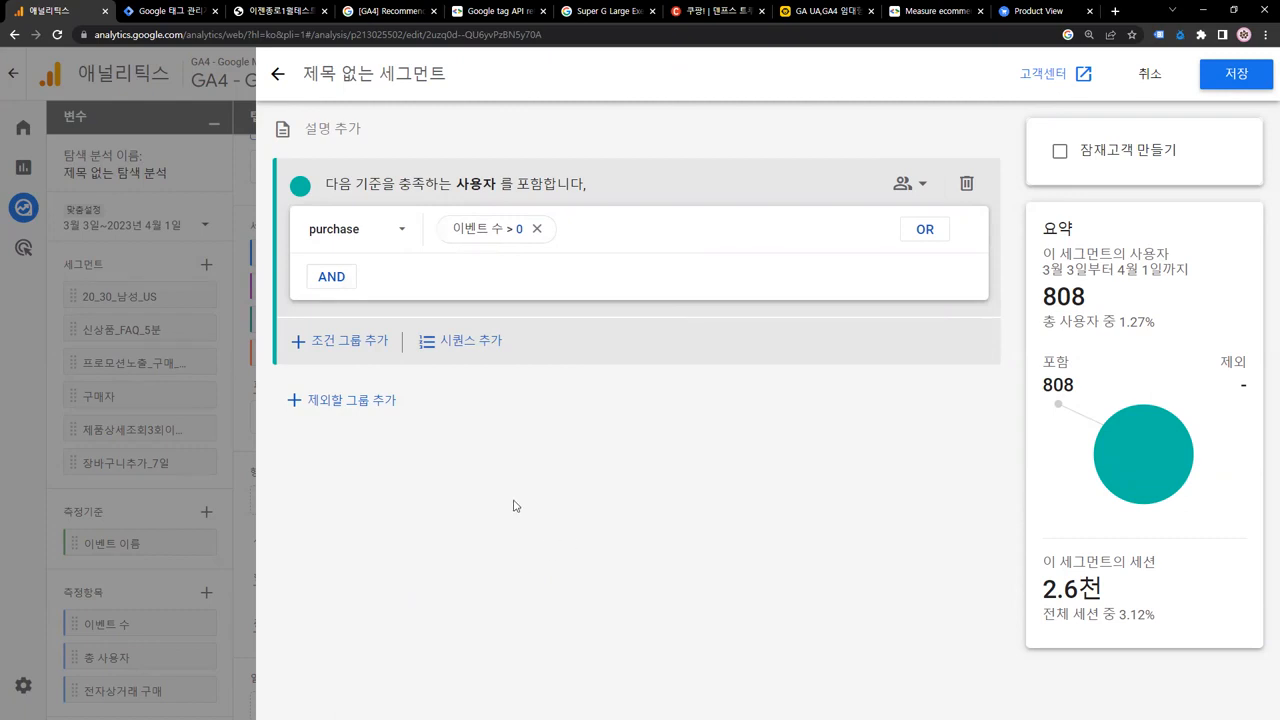
pyautogui.click(331, 277)
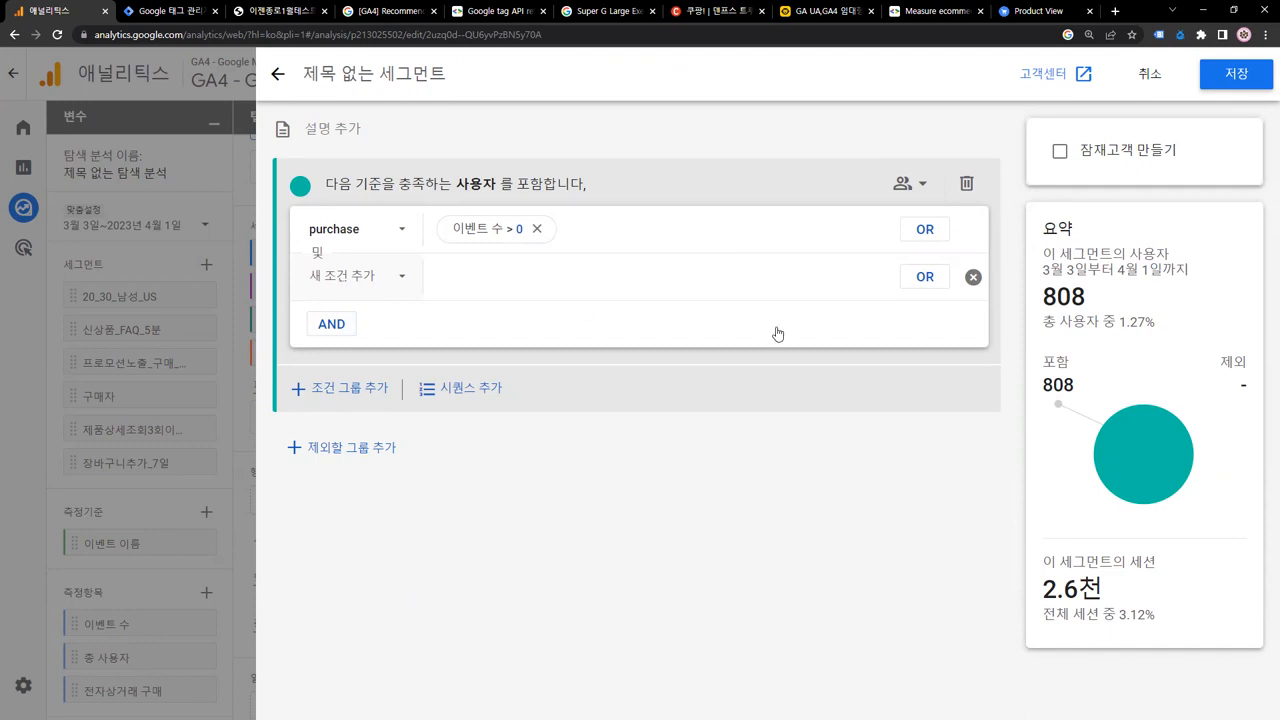
pyautogui.click(973, 278)
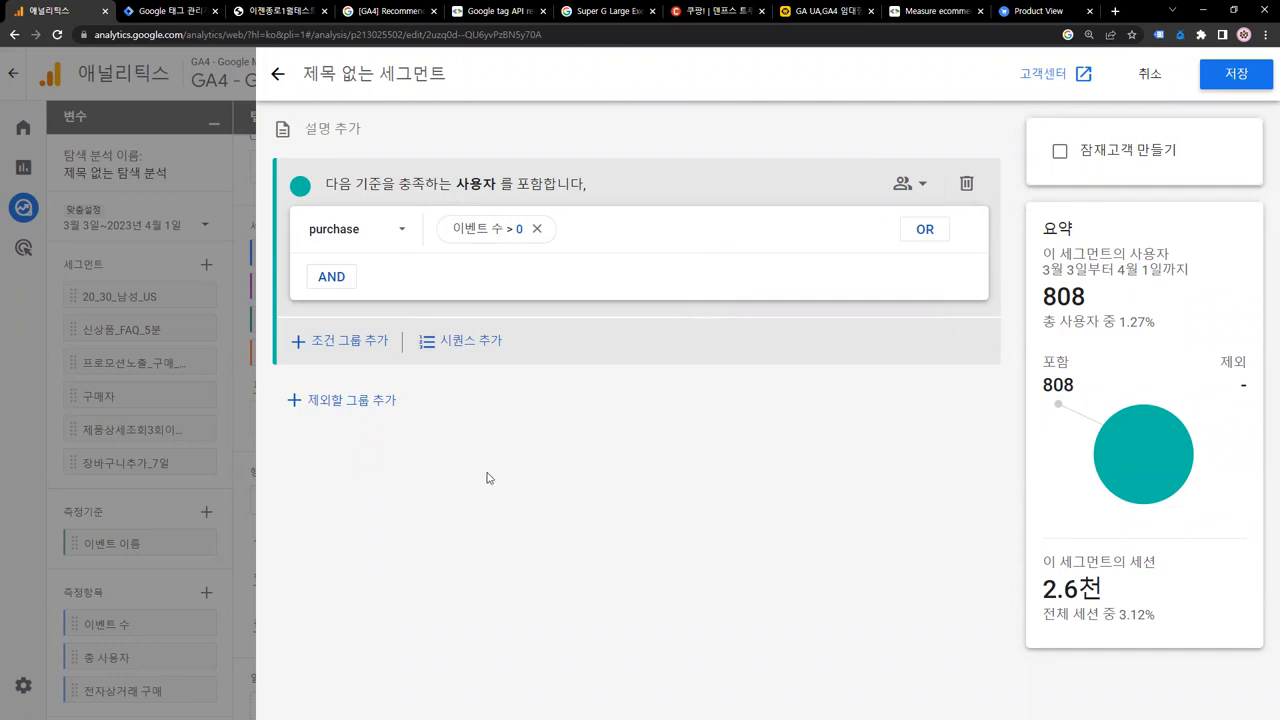
pyautogui.moveTo(268, 375); pyautogui.dragTo(422, 428)
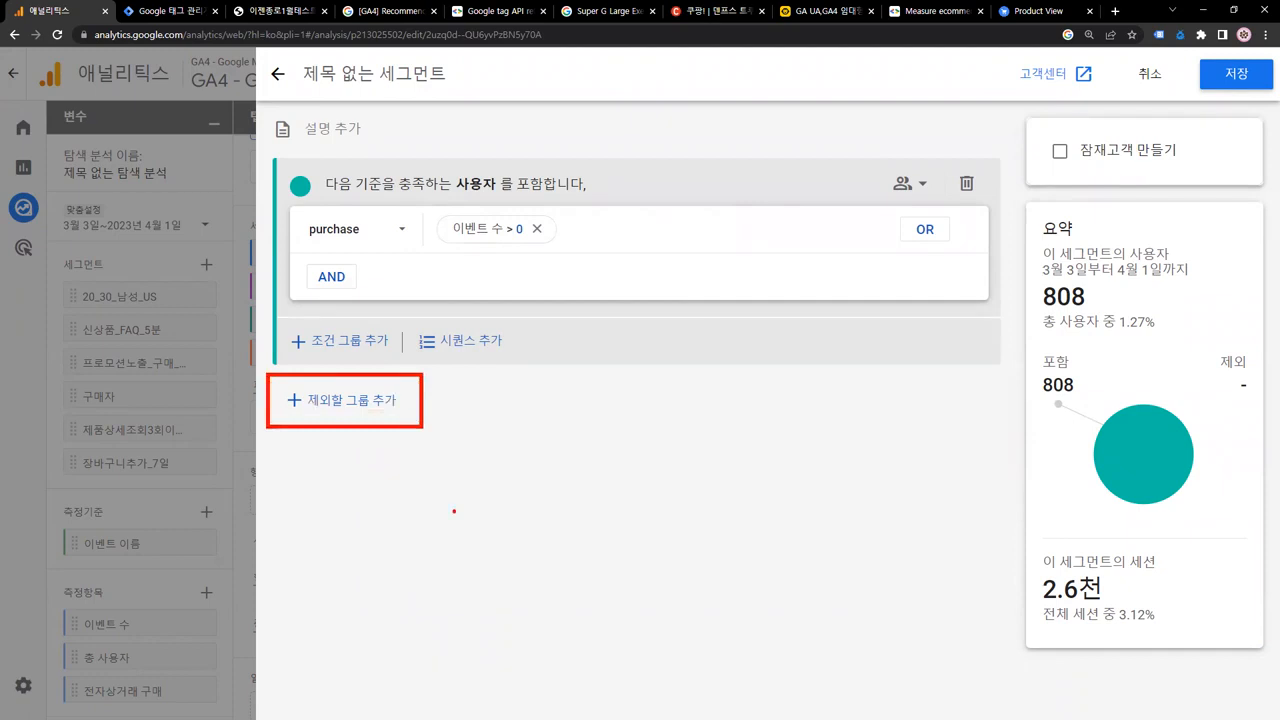
# - Add an exclusion group to the segment and set its condition to the session_start event
pyautogui.click(391, 407)
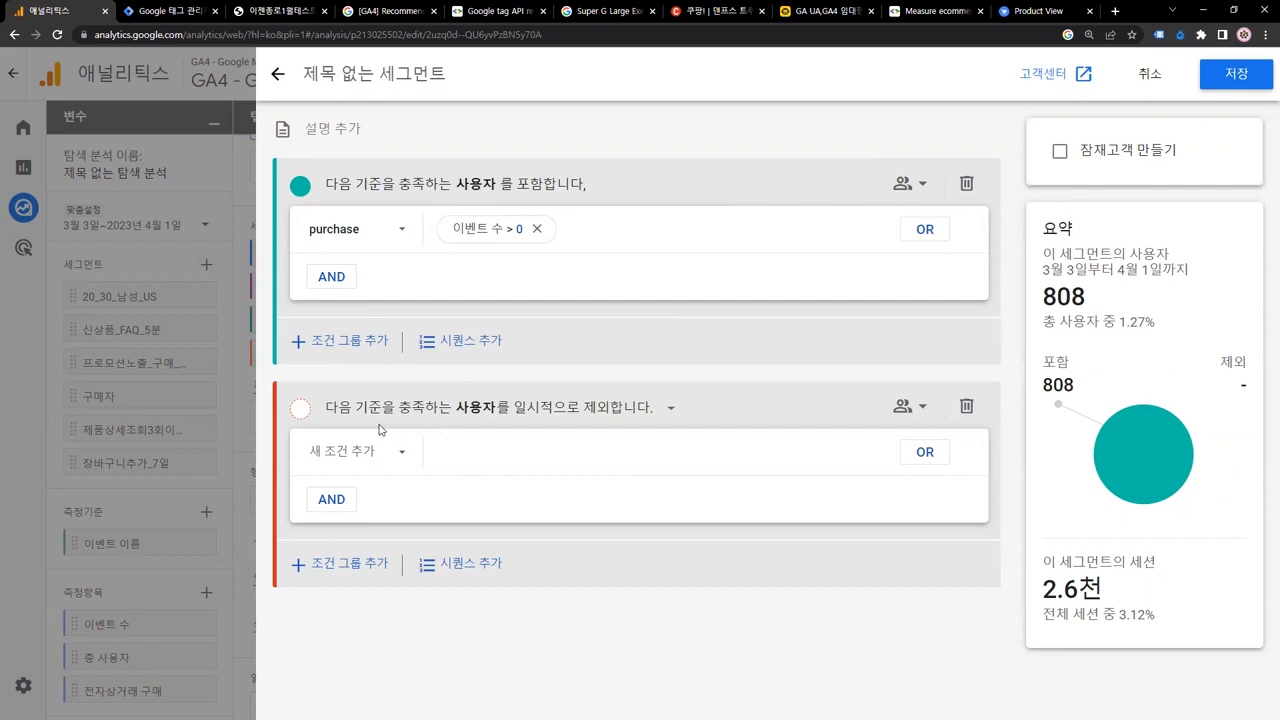
pyautogui.click(391, 457)
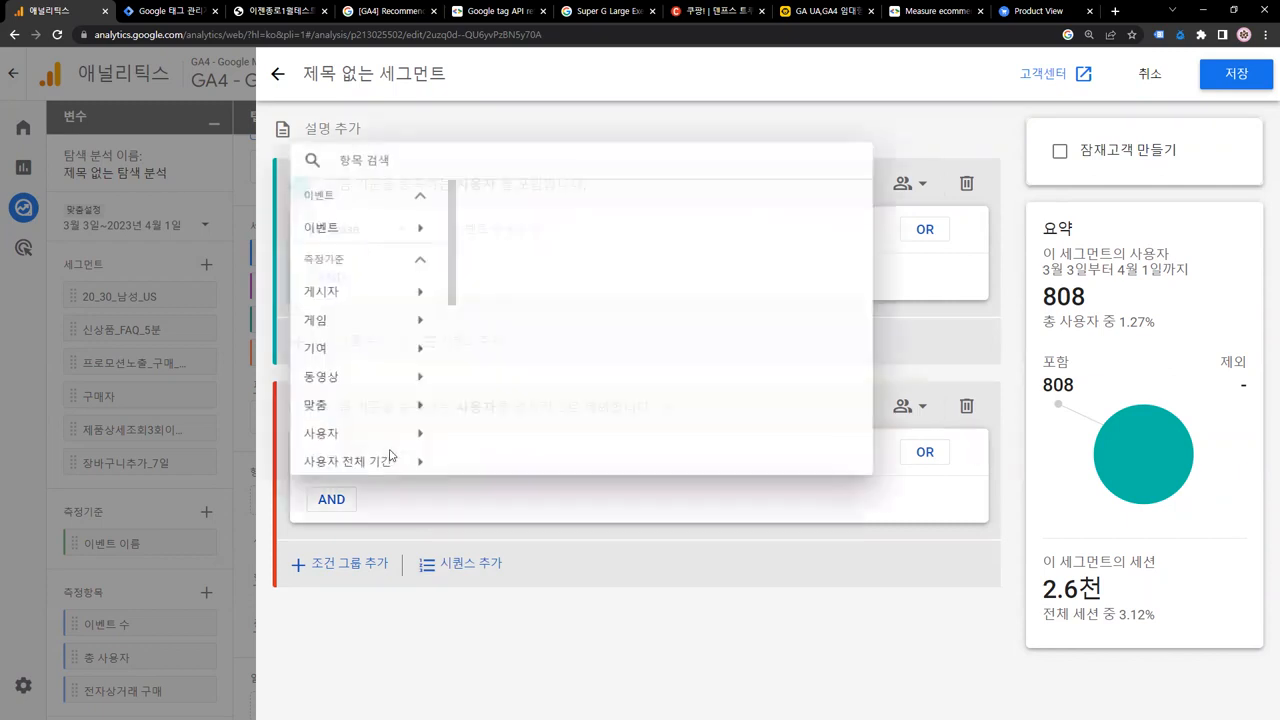
pyautogui.write('ㄴ디')
pyautogui.press('BackSpace')
pyautogui.press('BackSpace')
pyautogui.press('BackSpace')
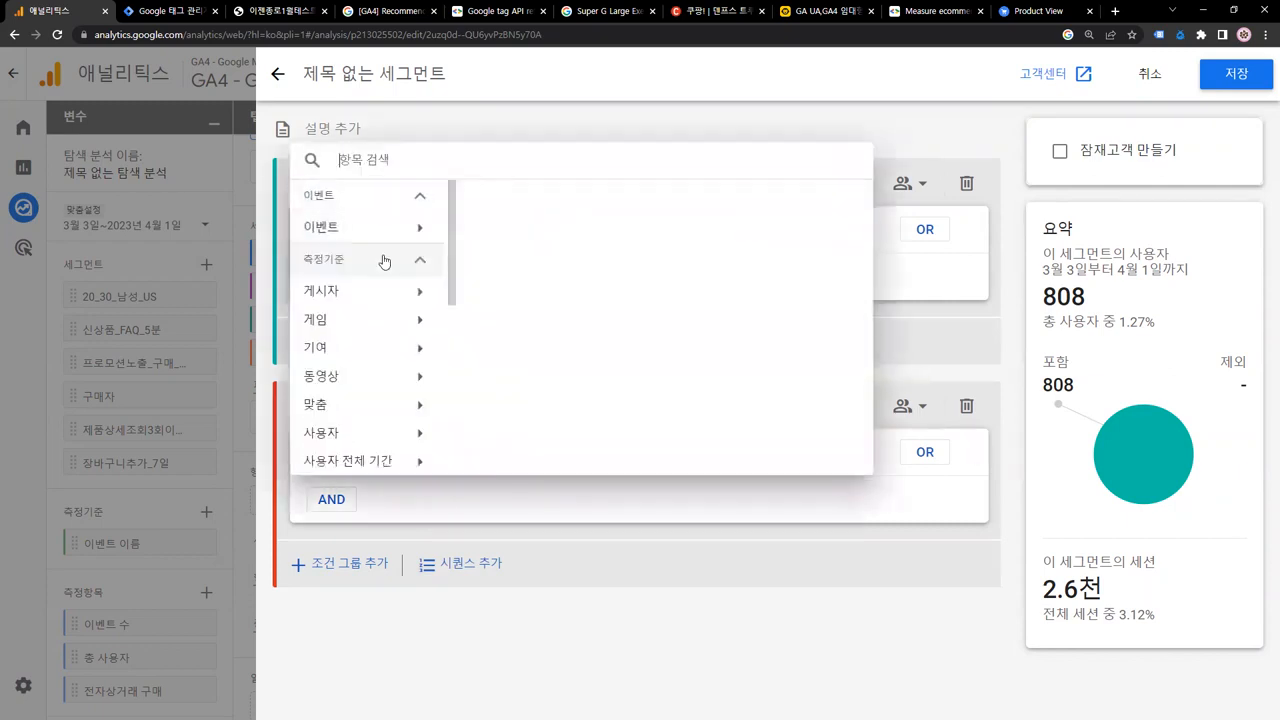
pyautogui.write('session')
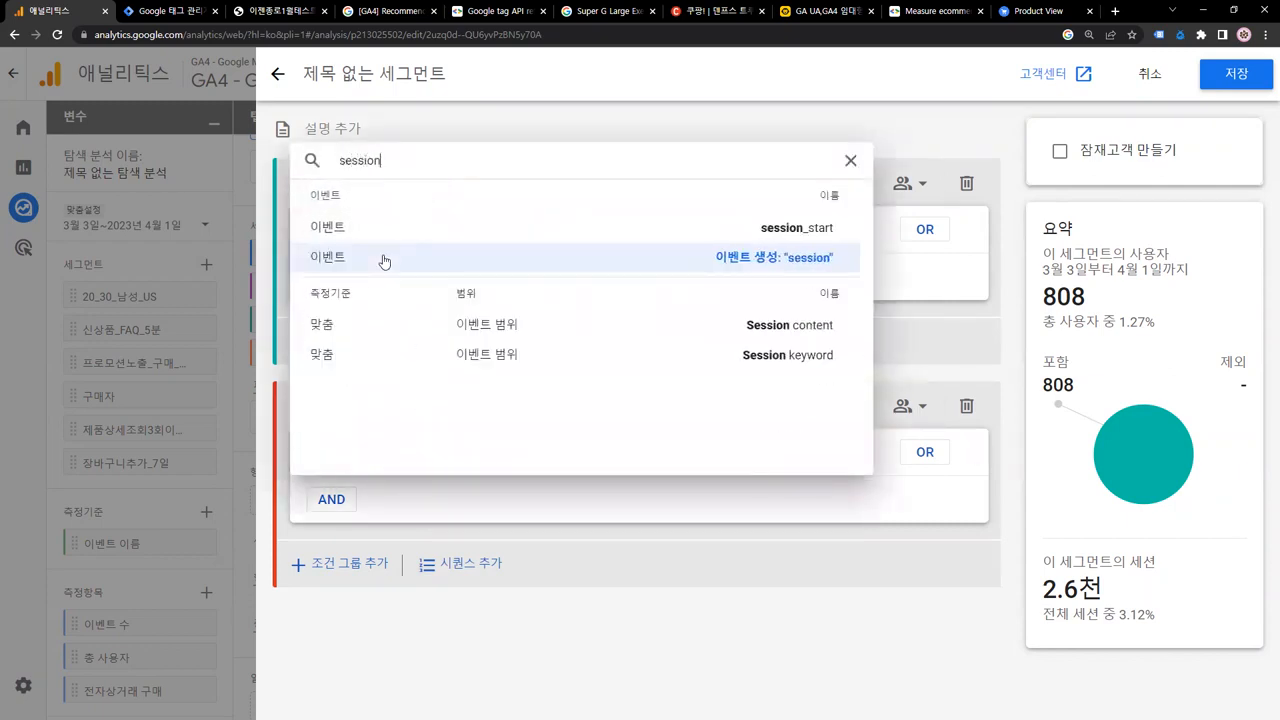
pyautogui.click(826, 237)
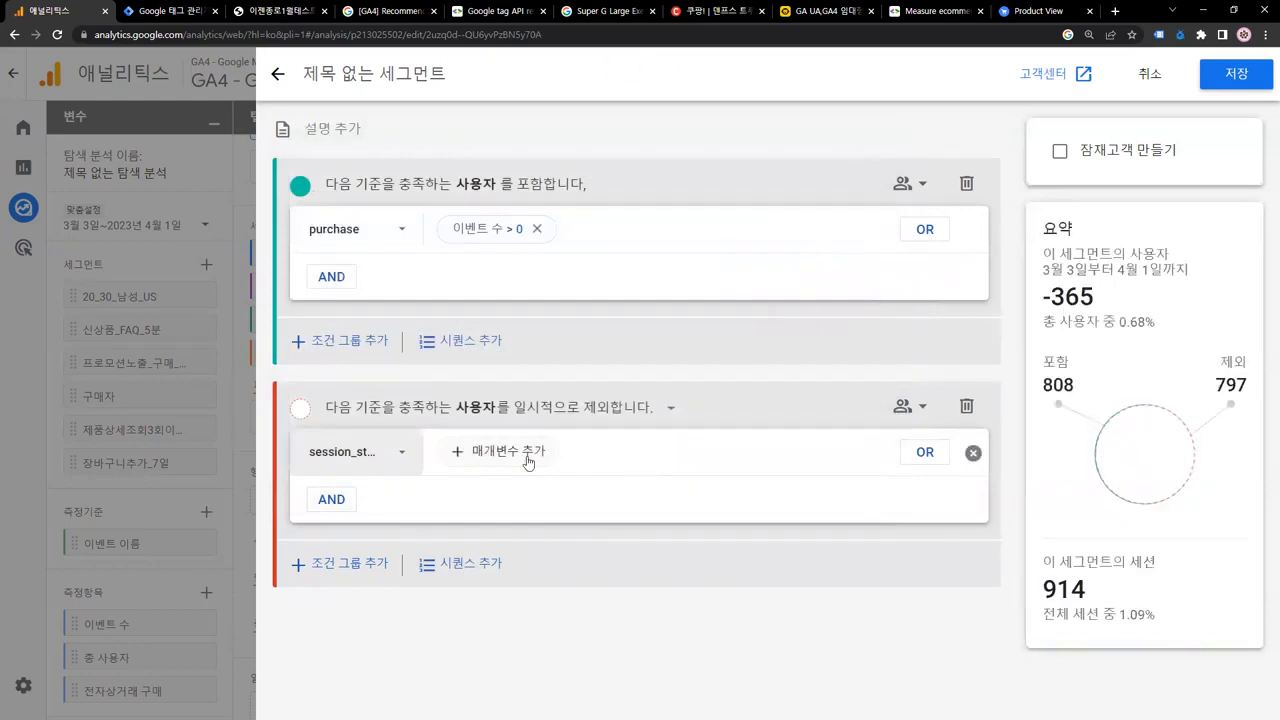
# - Restrict session_start to event count (이벤트 수) > 0 with a 7-day most recent period (가장 최근 기간), and apply it
pyautogui.click(529, 462)
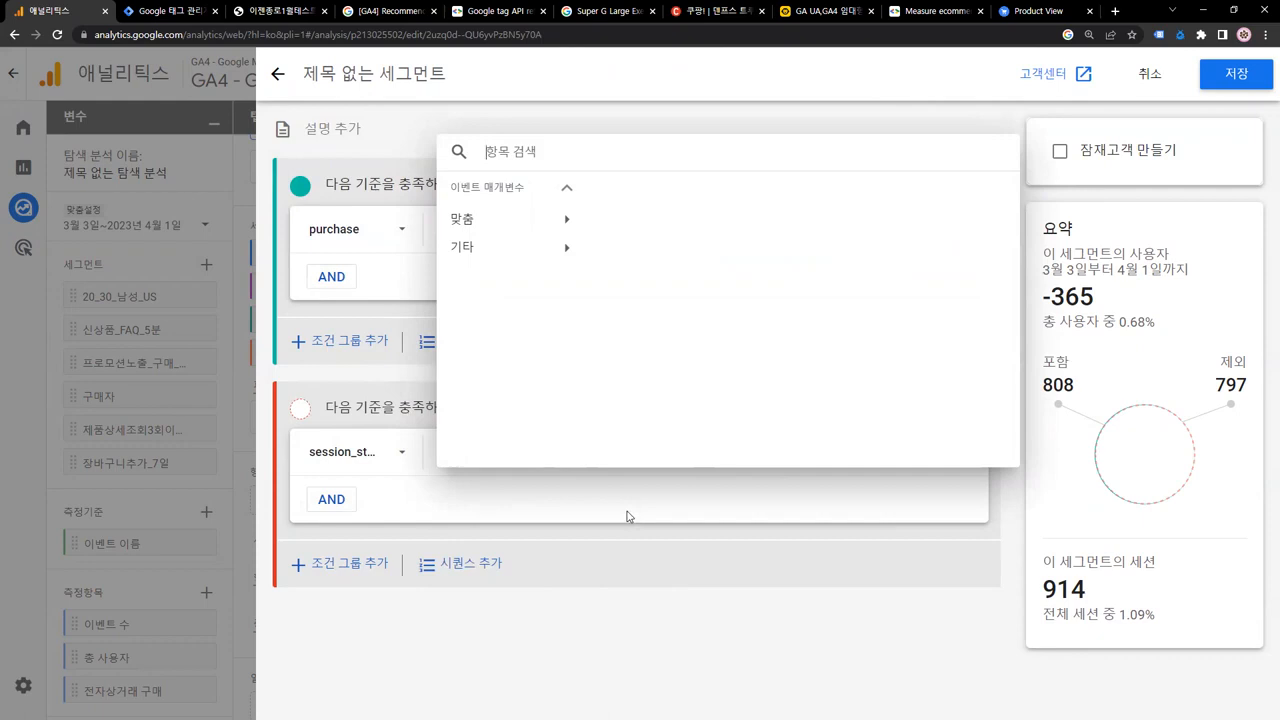
pyautogui.write('d')
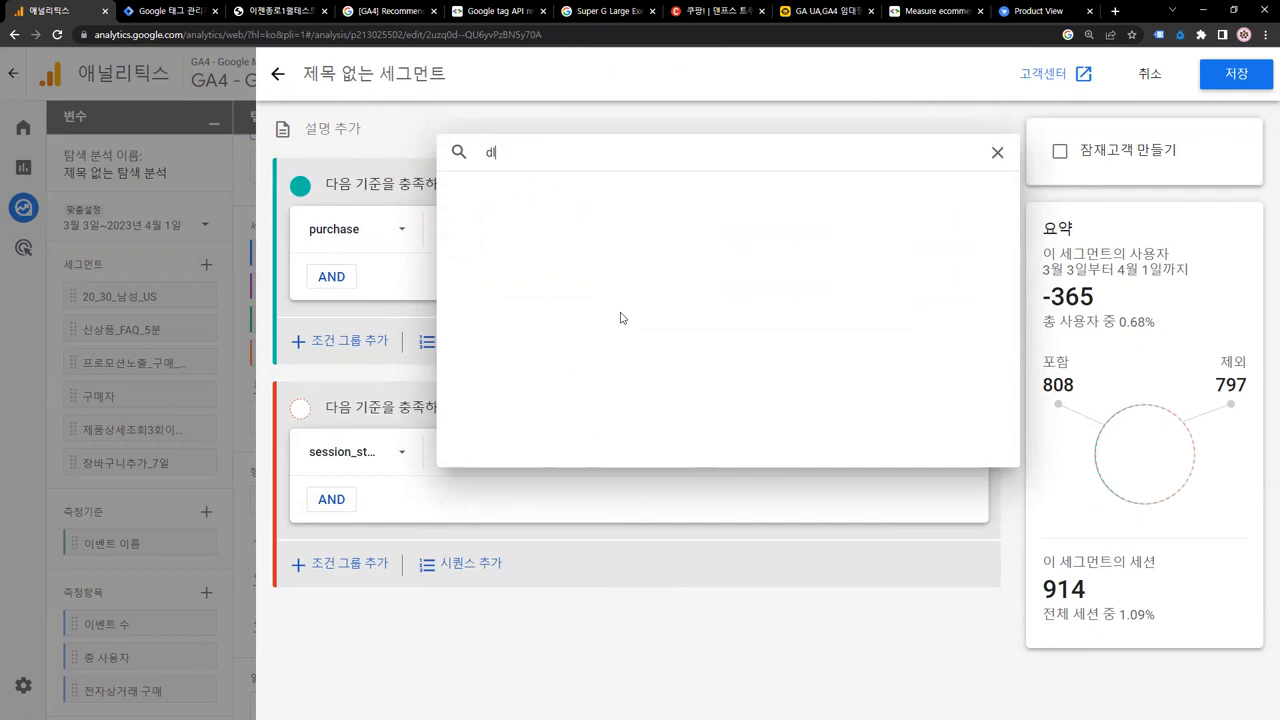
pyautogui.press('BackSpace')
pyautogui.write('이벤트 쉬')
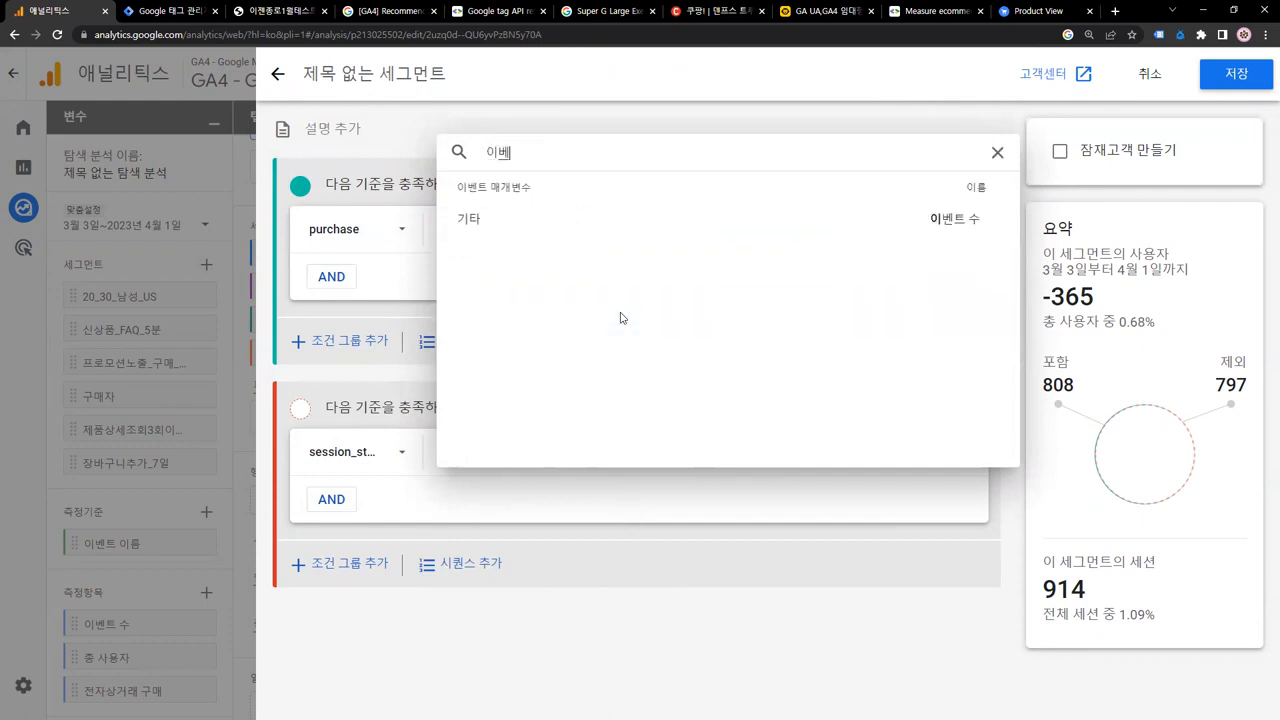
pyautogui.click(694, 232)
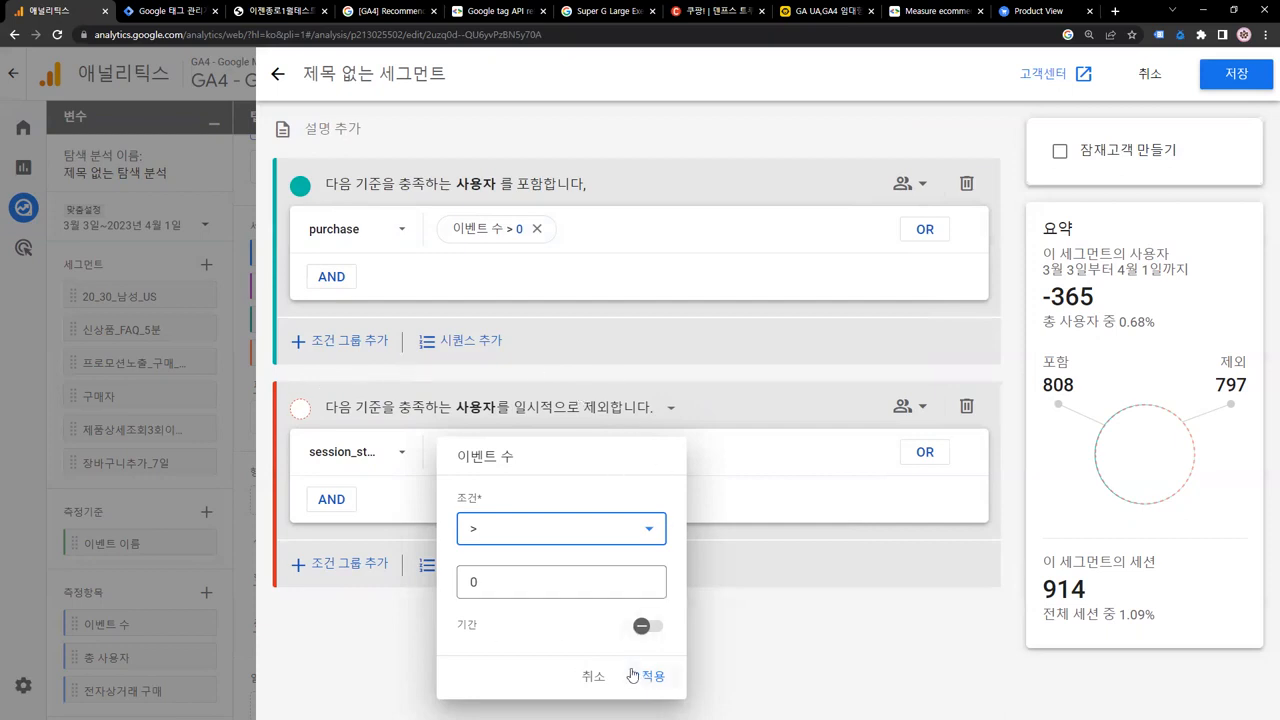
pyautogui.click(646, 627)
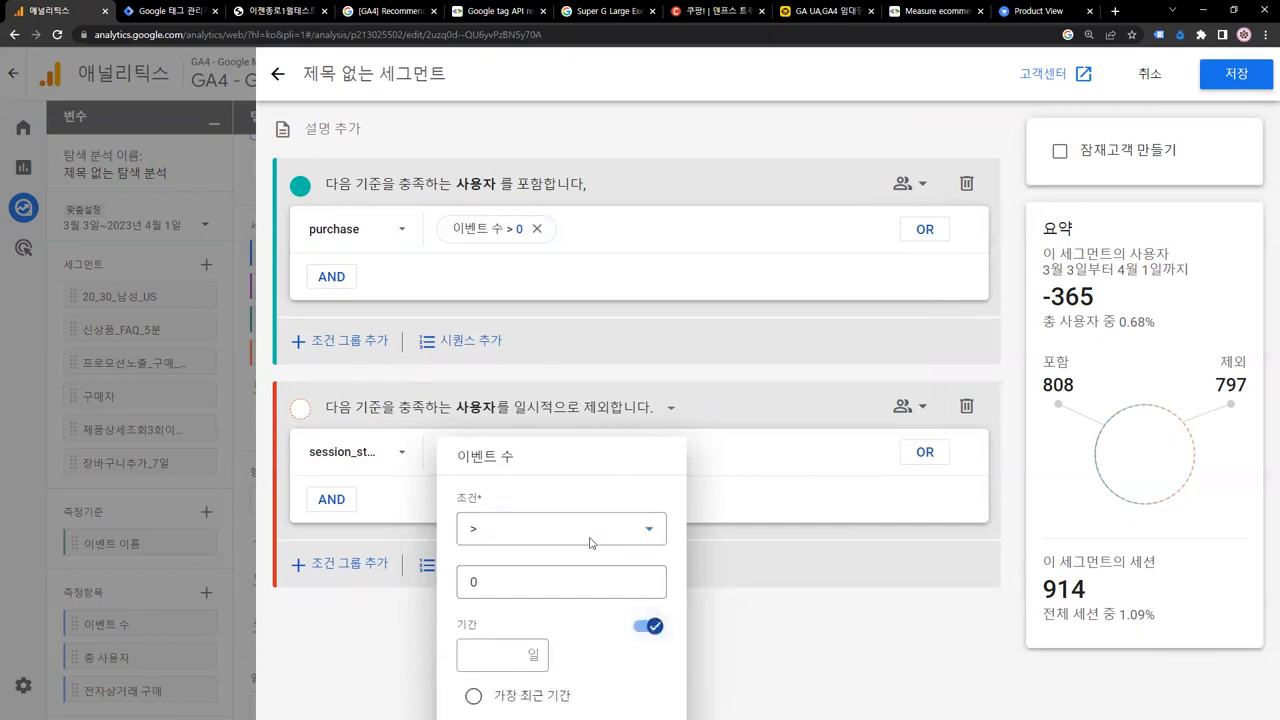
pyautogui.click(473, 695)
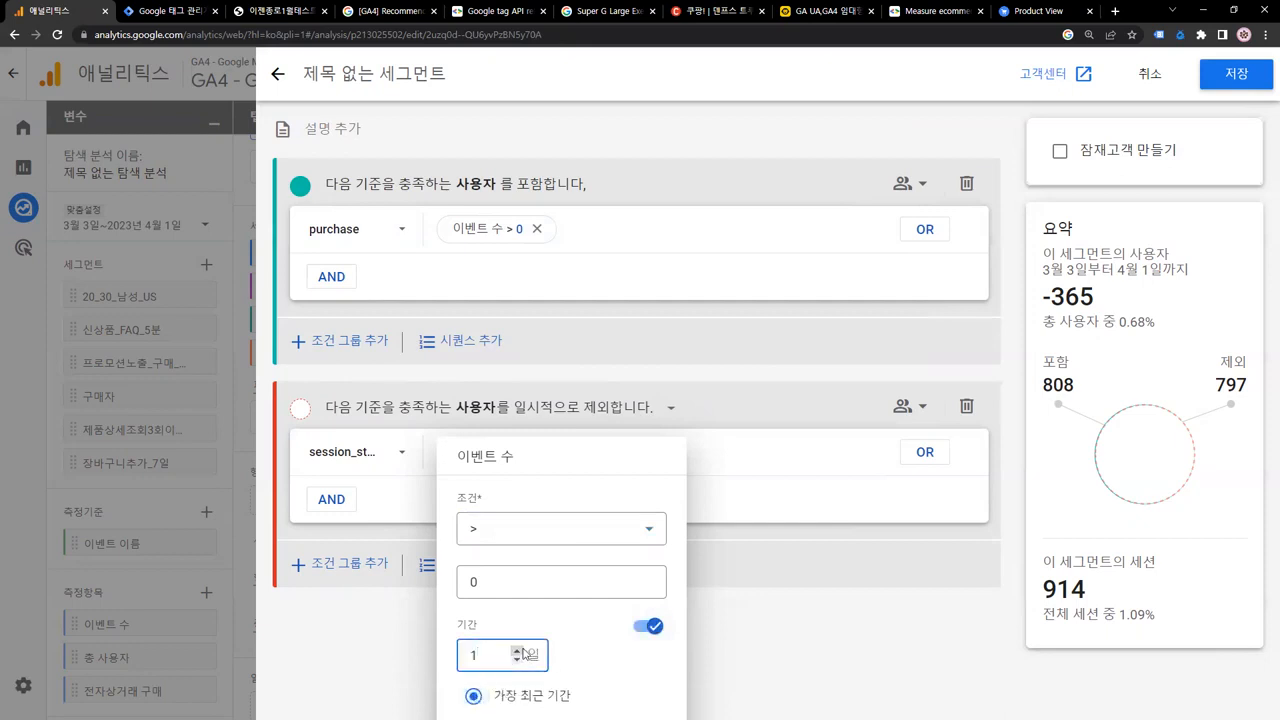
pyautogui.doubleClick(505, 651)
pyautogui.write('7')
pyautogui.hotkey('ctrl', '-')
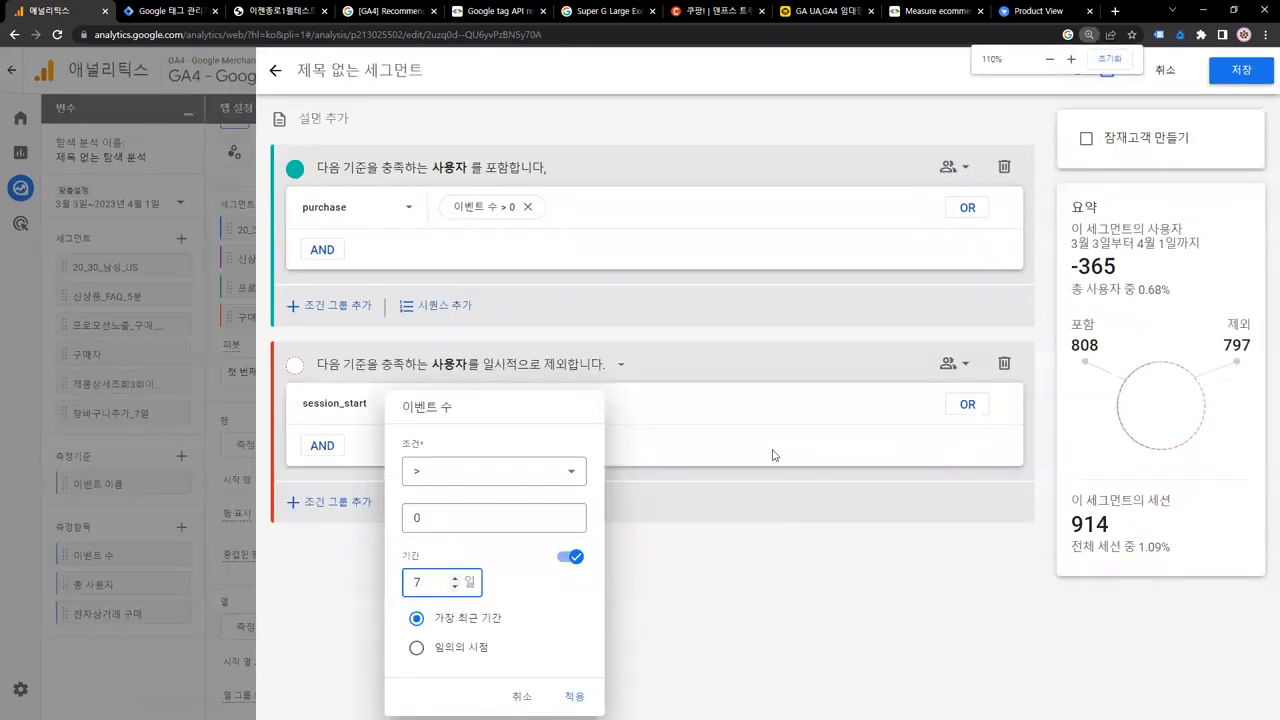
pyautogui.click(575, 696)
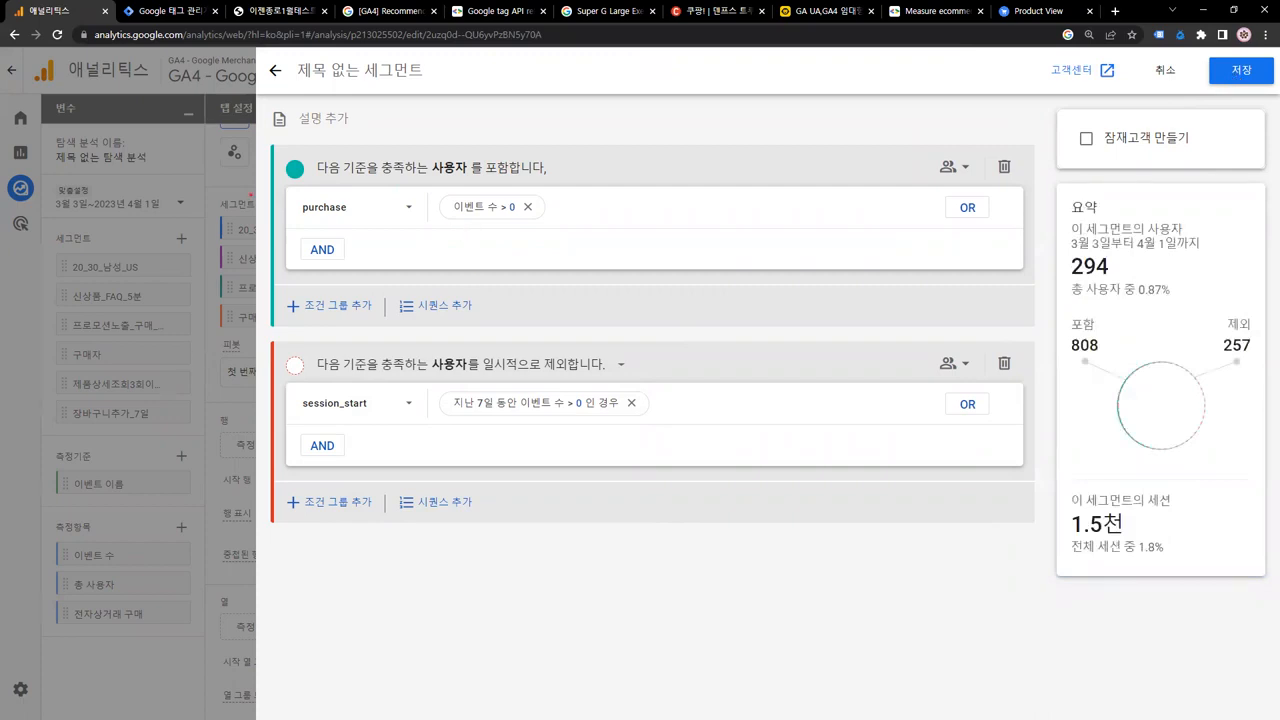
pyautogui.moveTo(278, 186)
pyautogui.mouseDown()
pyautogui.moveTo(456, 230)
pyautogui.moveTo(600, 292)
pyautogui.mouseUp()
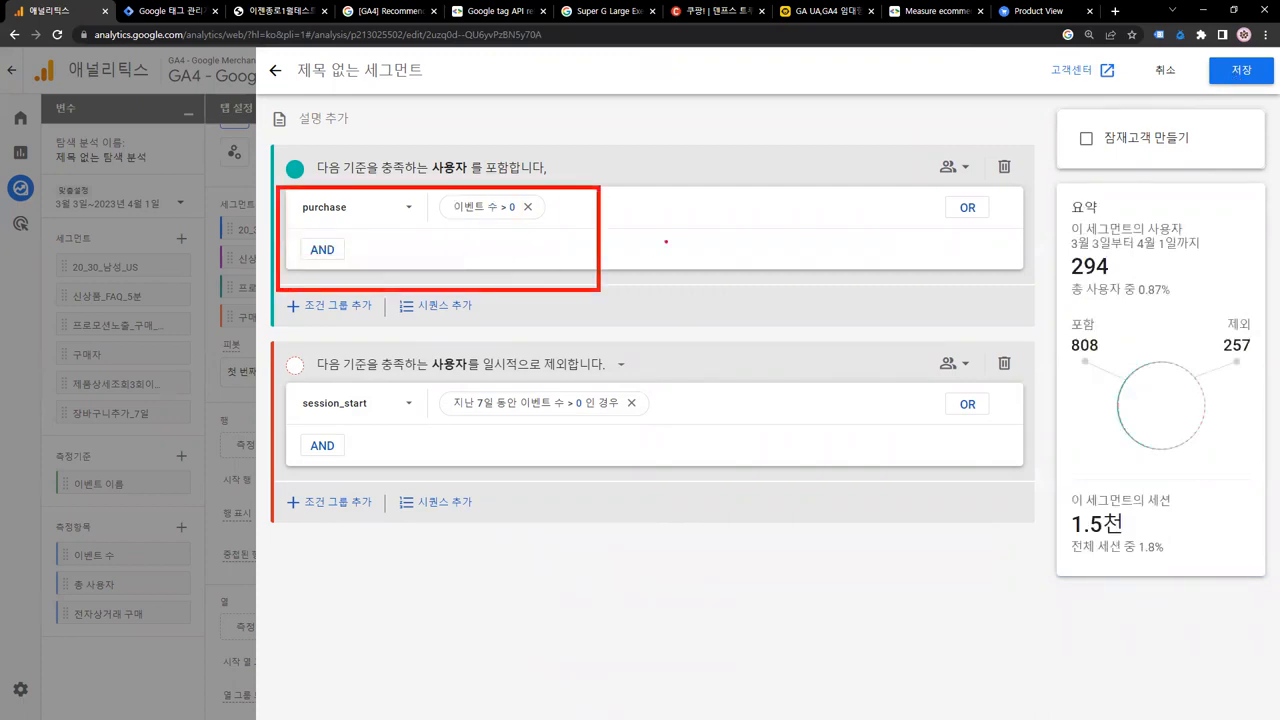
pyautogui.moveTo(663, 220)
pyautogui.mouseDown()
pyautogui.moveTo(663, 250)
pyautogui.moveTo(696, 220)
pyautogui.moveTo(684, 292)
pyautogui.mouseUp()
pyautogui.moveTo(666, 407)
pyautogui.mouseDown()
pyautogui.moveTo(667, 443)
pyautogui.moveTo(713, 406)
pyautogui.moveTo(709, 497)
pyautogui.mouseUp()
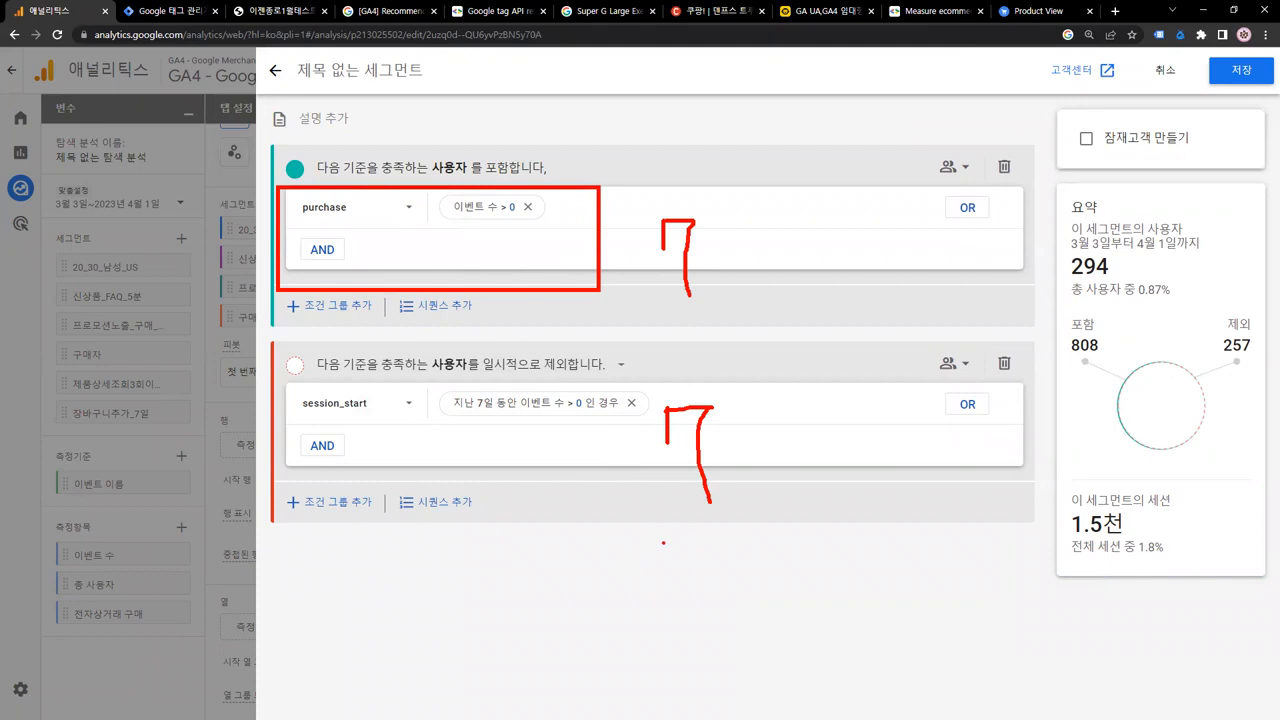
pyautogui.moveTo(596, 165)
pyautogui.mouseDown()
pyautogui.moveTo(612, 187)
pyautogui.moveTo(645, 148)
pyautogui.mouseUp()
pyautogui.moveTo(666, 221)
pyautogui.mouseDown()
pyautogui.moveTo(730, 142)
pyautogui.moveTo(731, 205)
pyautogui.mouseUp()
pyautogui.moveTo(646, 348)
pyautogui.mouseDown()
pyautogui.moveTo(390, 334)
pyautogui.moveTo(288, 296)
pyautogui.moveTo(294, 166)
pyautogui.moveTo(576, 138)
pyautogui.moveTo(688, 385)
pyautogui.mouseUp()
pyautogui.moveTo(703, 566)
pyautogui.mouseDown()
pyautogui.moveTo(602, 577)
pyautogui.moveTo(374, 522)
pyautogui.moveTo(400, 386)
pyautogui.moveTo(737, 401)
pyautogui.moveTo(700, 566)
pyautogui.mouseUp()
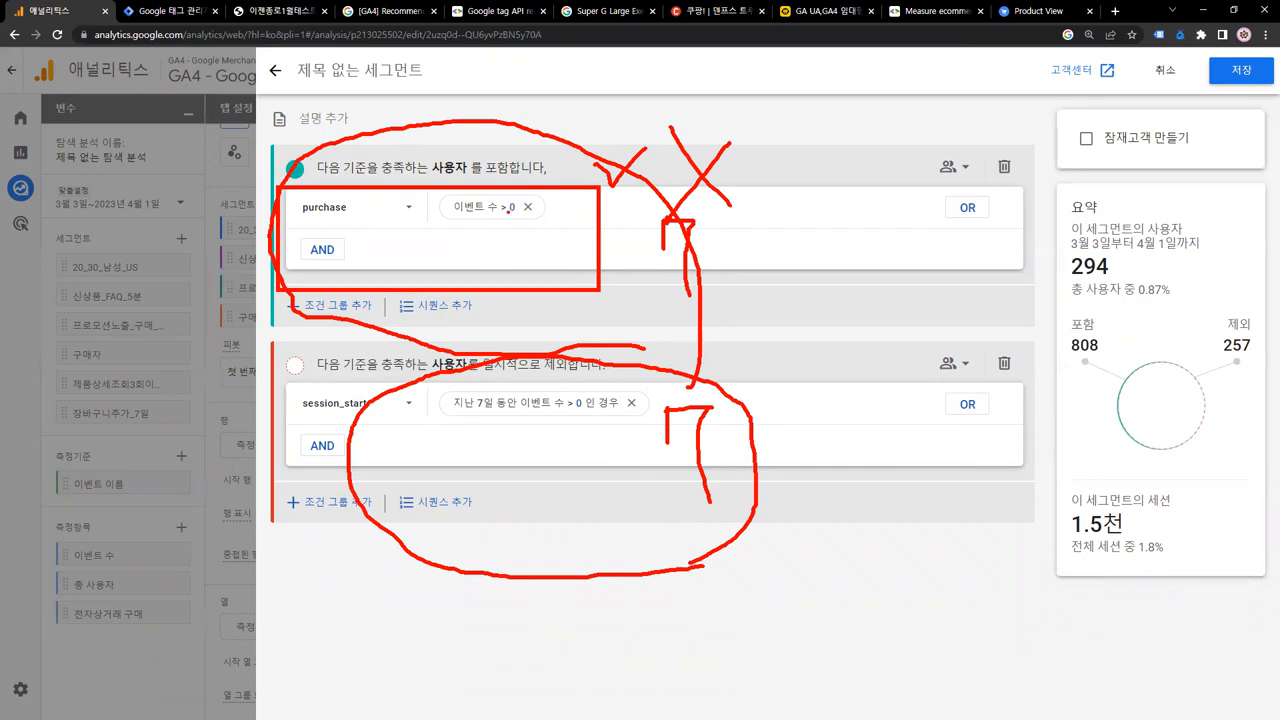
pyautogui.moveTo(504, 231); pyautogui.dragTo(514, 277)
pyautogui.moveTo(774, 221)
pyautogui.mouseDown()
pyautogui.moveTo(781, 445)
pyautogui.moveTo(768, 198)
pyautogui.mouseUp()
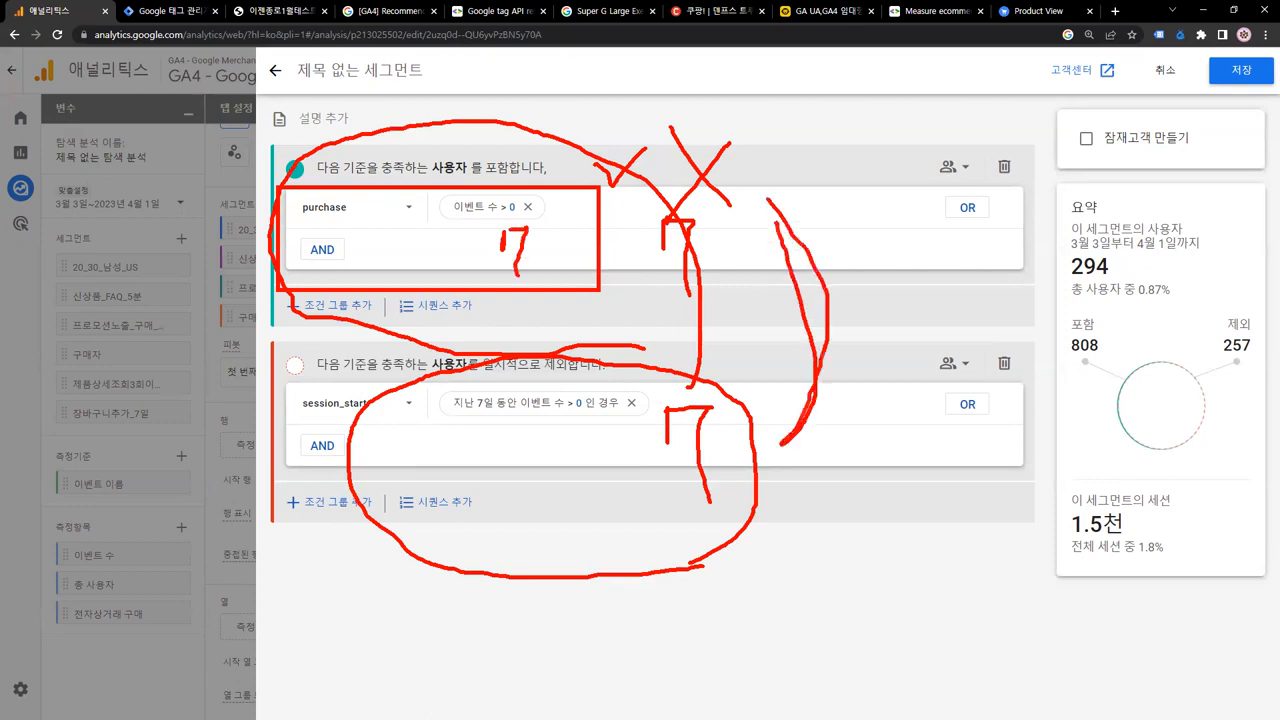
pyautogui.moveTo(753, 589); pyautogui.dragTo(987, 572)
pyautogui.moveTo(751, 628); pyautogui.dragTo(976, 627)
pyautogui.moveTo(782, 606)
pyautogui.mouseDown()
pyautogui.moveTo(766, 583)
pyautogui.moveTo(796, 586)
pyautogui.moveTo(785, 603)
pyautogui.moveTo(836, 617)
pyautogui.moveTo(970, 618)
pyautogui.mouseUp()
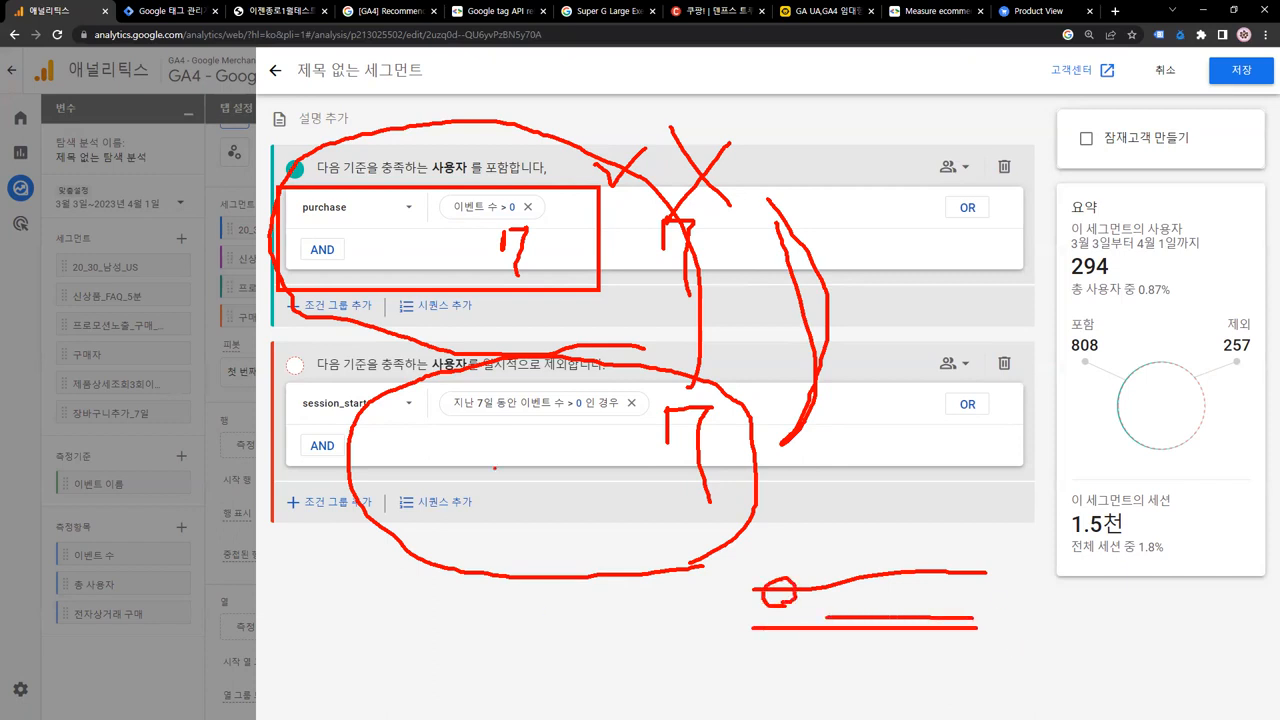
pyautogui.moveTo(762, 592)
pyautogui.mouseDown()
pyautogui.moveTo(490, 590)
pyautogui.moveTo(530, 584)
pyautogui.moveTo(518, 604)
pyautogui.moveTo(504, 582)
pyautogui.mouseUp()
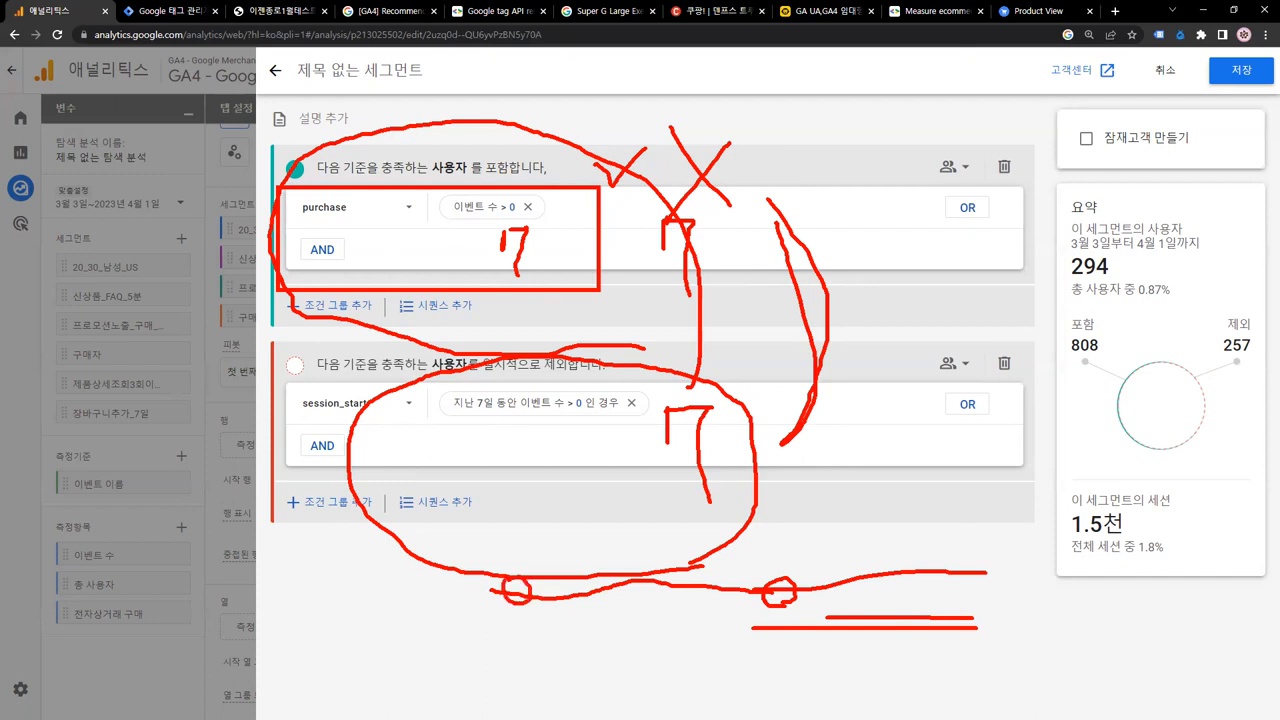
pyautogui.moveTo(440, 542); pyautogui.dragTo(437, 627)
pyautogui.moveTo(1041, 557); pyautogui.dragTo(1036, 633)
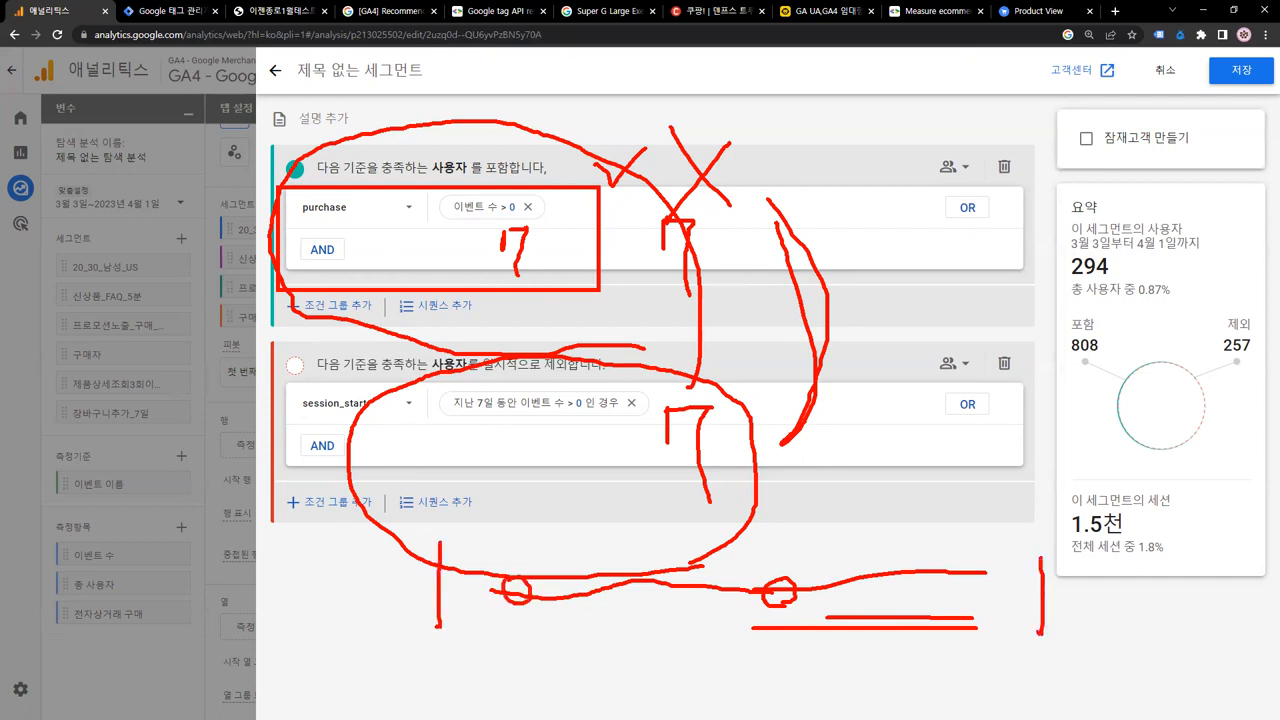
pyautogui.moveTo(520, 606)
pyautogui.mouseDown()
pyautogui.moveTo(515, 568)
pyautogui.moveTo(530, 604)
pyautogui.mouseUp()
pyautogui.moveTo(1022, 627)
pyautogui.mouseDown()
pyautogui.moveTo(754, 624)
pyautogui.moveTo(765, 642)
pyautogui.mouseUp()
pyautogui.click(934, 637)
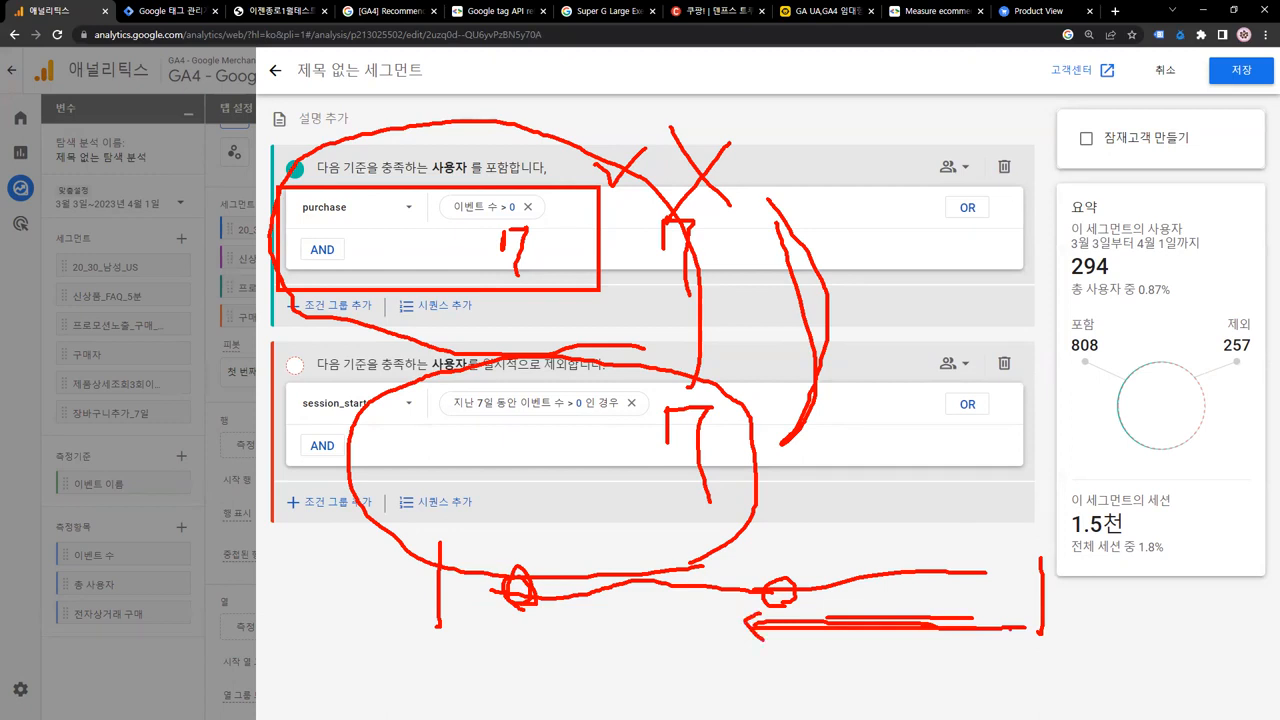
pyautogui.moveTo(1068, 648)
pyautogui.mouseDown()
pyautogui.moveTo(1050, 628)
pyautogui.moveTo(1090, 612)
pyautogui.moveTo(1074, 647)
pyautogui.mouseUp()
pyautogui.moveTo(1158, 657)
pyautogui.mouseDown()
pyautogui.moveTo(1181, 654)
pyautogui.moveTo(1164, 629)
pyautogui.moveTo(1148, 655)
pyautogui.mouseUp()
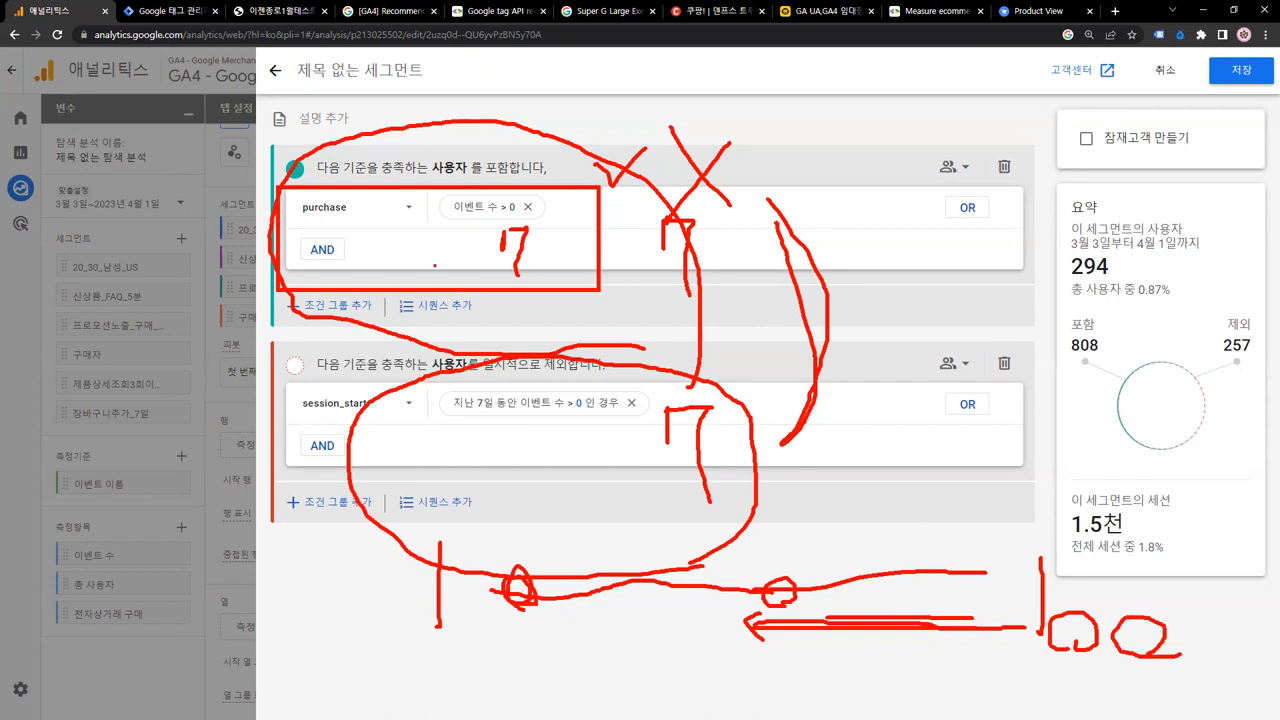
pyautogui.press('Escape')
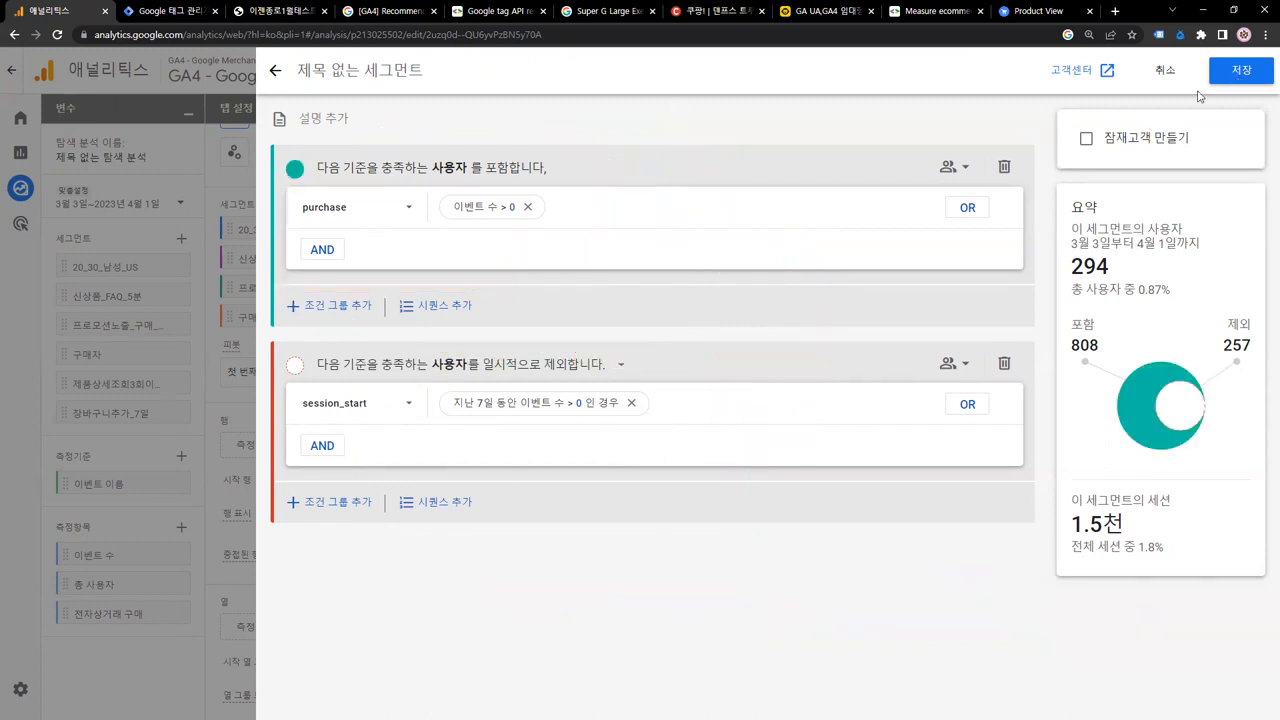
# - Name the segment 구매_미방문__7일 and save it
pyautogui.click(442, 76)
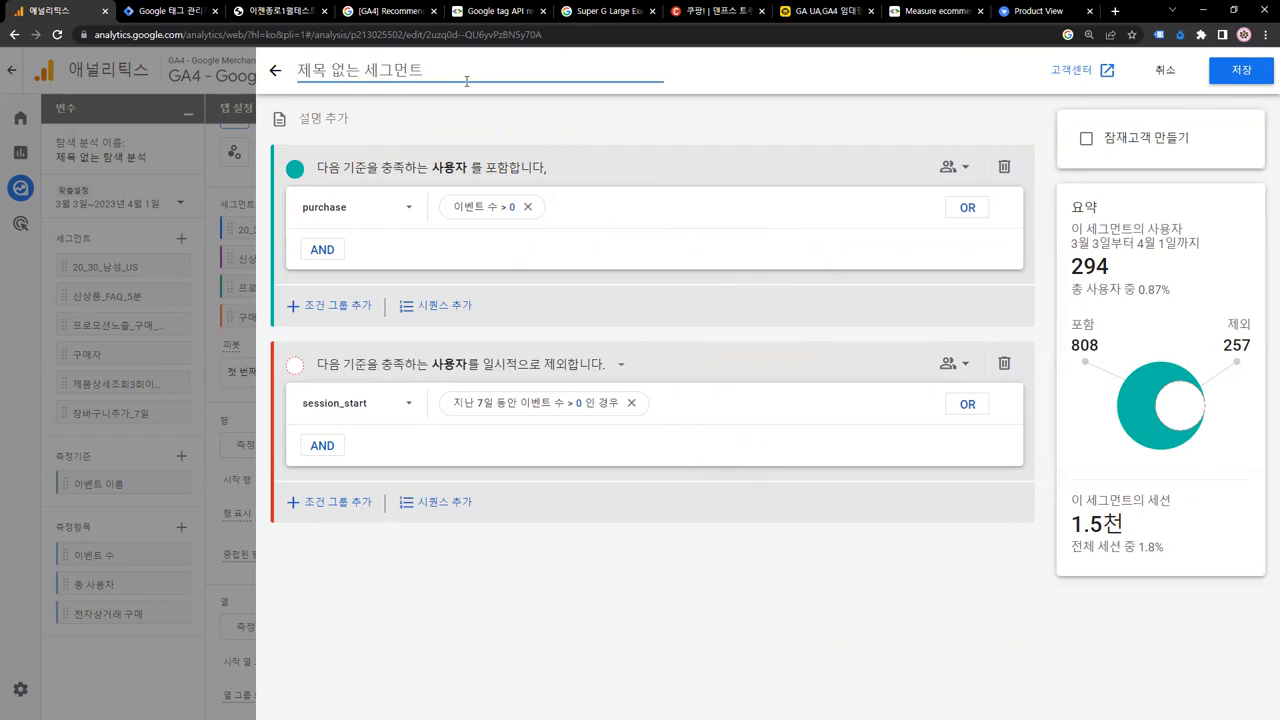
pyautogui.write('dk')
pyautogui.press('BackSpace')
pyautogui.press('BackSpace')
pyautogui.write('ㄱ')
pyautogui.press('BackSpace')
pyautogui.write('구')
pyautogui.press('BackSpace')
pyautogui.press('BackSpace')
pyautogui.write('rnao')
pyautogui.press('BackSpace')
pyautogui.press('BackSpace')
pyautogui.press('BackSpace')
pyautogui.press('BackSpace')
pyautogui.write('구')
pyautogui.press('BackSpace')
pyautogui.press('BackSpace')
pyautogui.write('ㄱㅜ매_미방')
pyautogui.write('문_')
pyautogui.write('_7일')
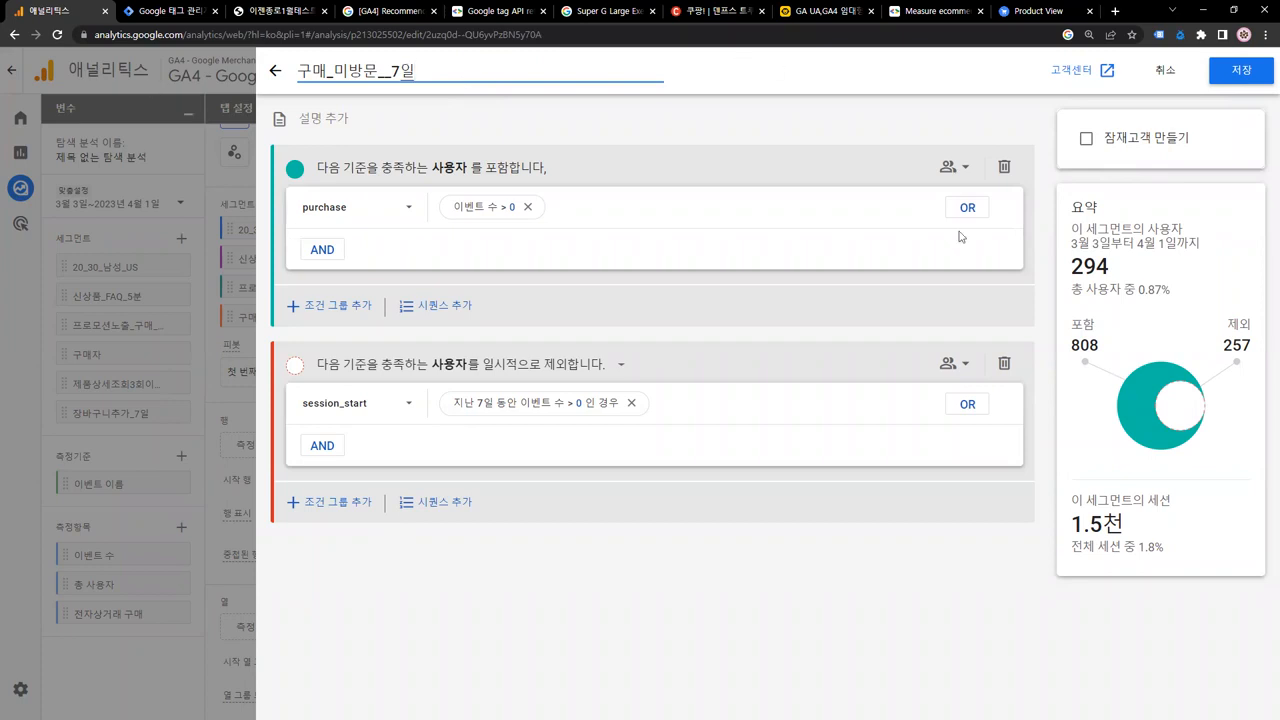
pyautogui.click(1264, 84)
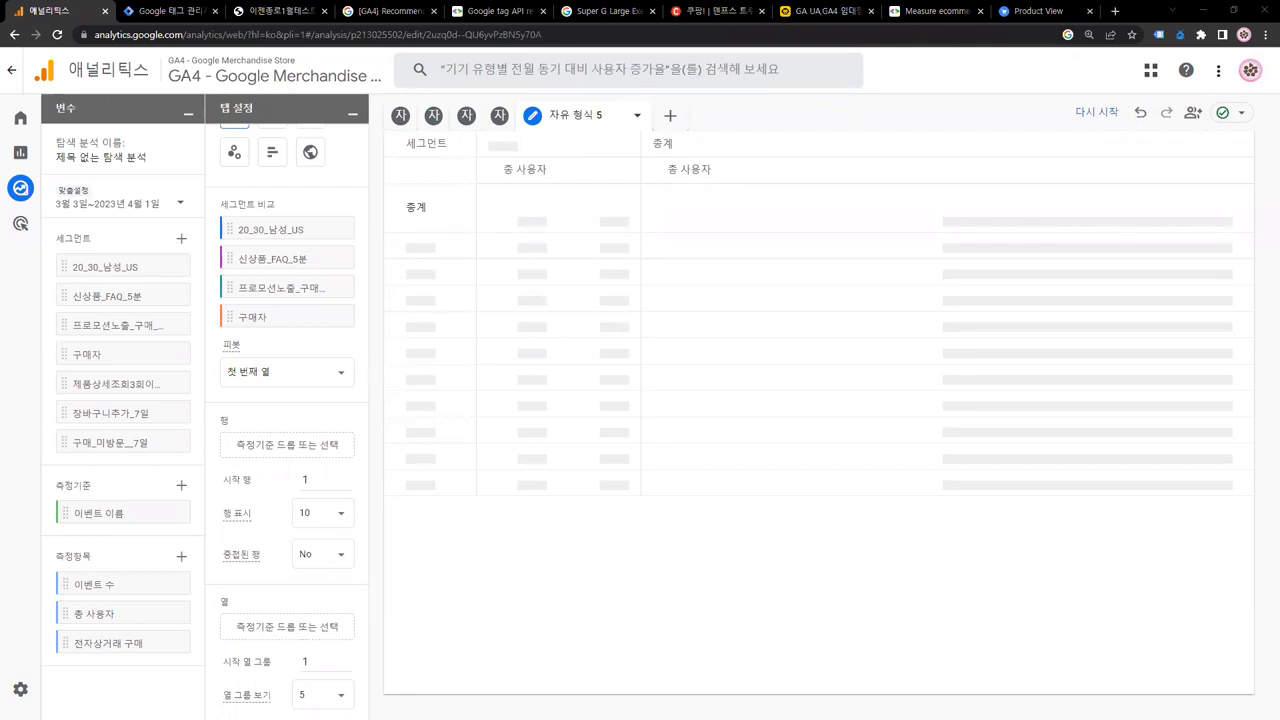
# - Switch to PowerPoint and examine the slide on users likely to repurchase, including its purchase probability (구매 확률) condition
pyautogui.hotkey('alt', 'Tab')
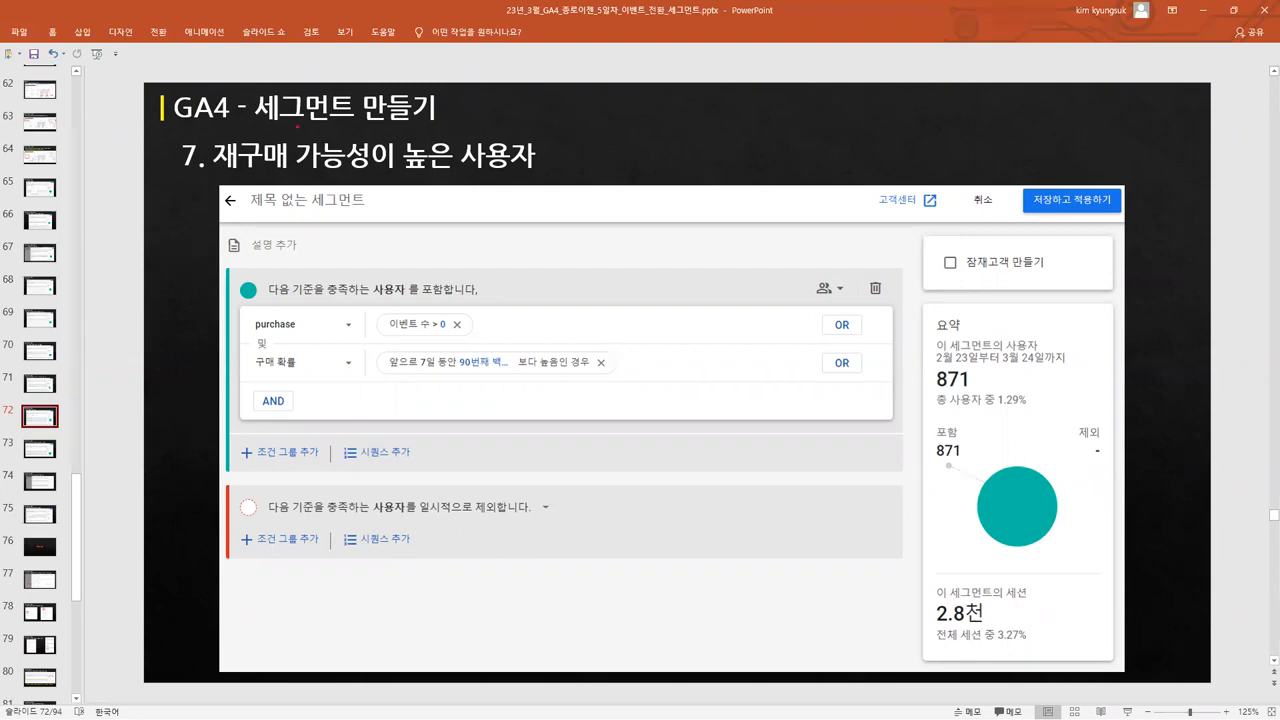
pyautogui.moveTo(289, 125); pyautogui.dragTo(376, 180)
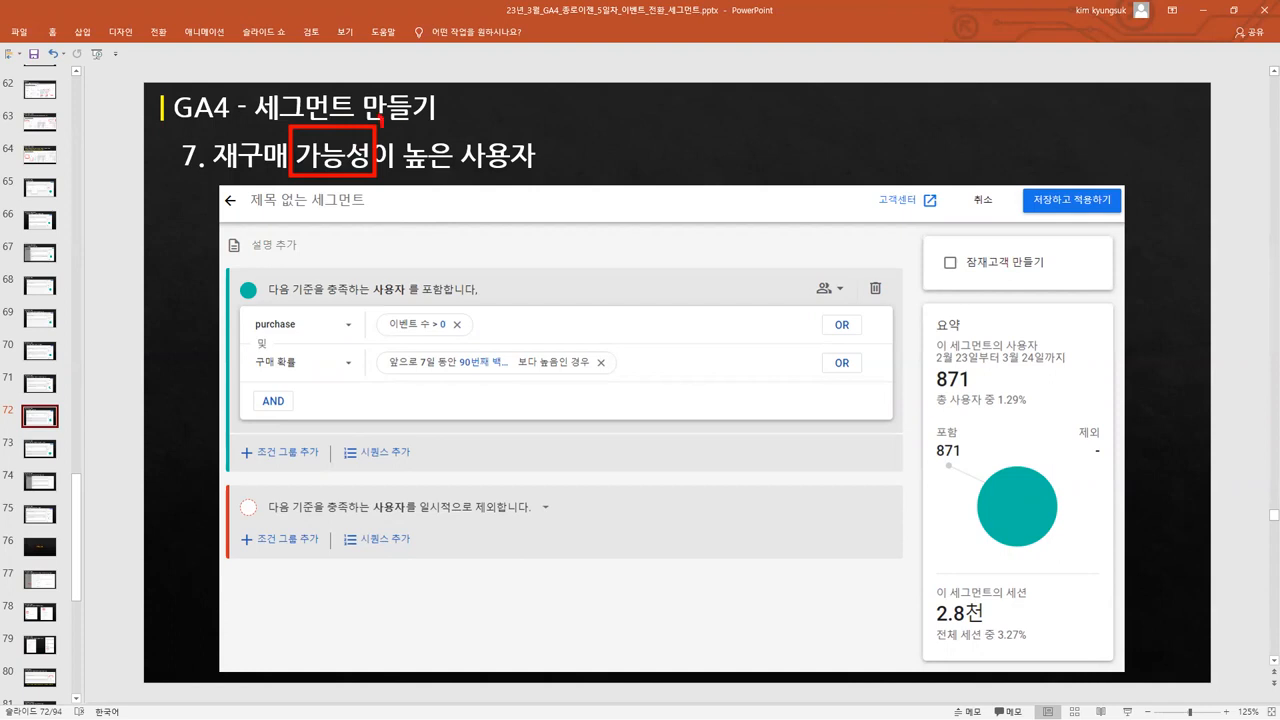
pyautogui.moveTo(384, 129); pyautogui.dragTo(432, 112)
pyautogui.moveTo(258, 369); pyautogui.dragTo(344, 371)
pyautogui.moveTo(416, 412)
pyautogui.mouseDown()
pyautogui.moveTo(446, 422)
pyautogui.moveTo(496, 406)
pyautogui.mouseUp()
pyautogui.click(430, 426)
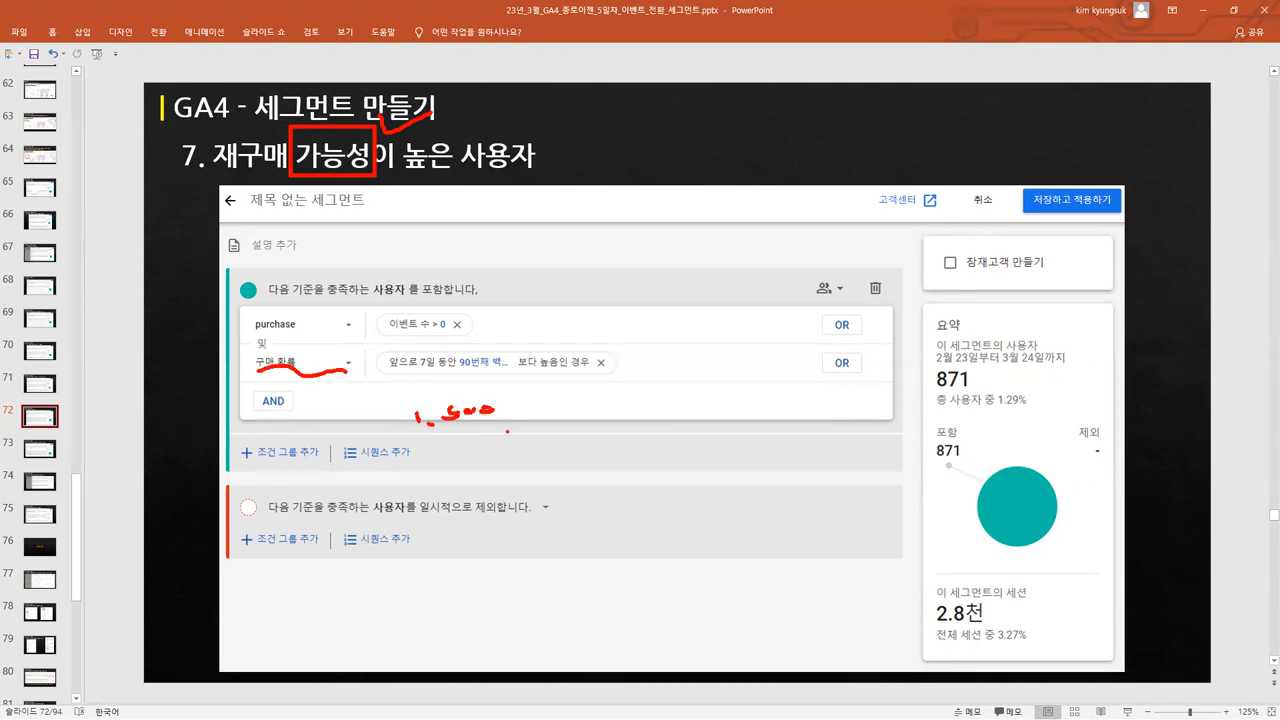
pyautogui.moveTo(222, 350)
pyautogui.mouseDown()
pyautogui.moveTo(238, 372)
pyautogui.moveTo(263, 349)
pyautogui.mouseUp()
pyautogui.press('Escape')
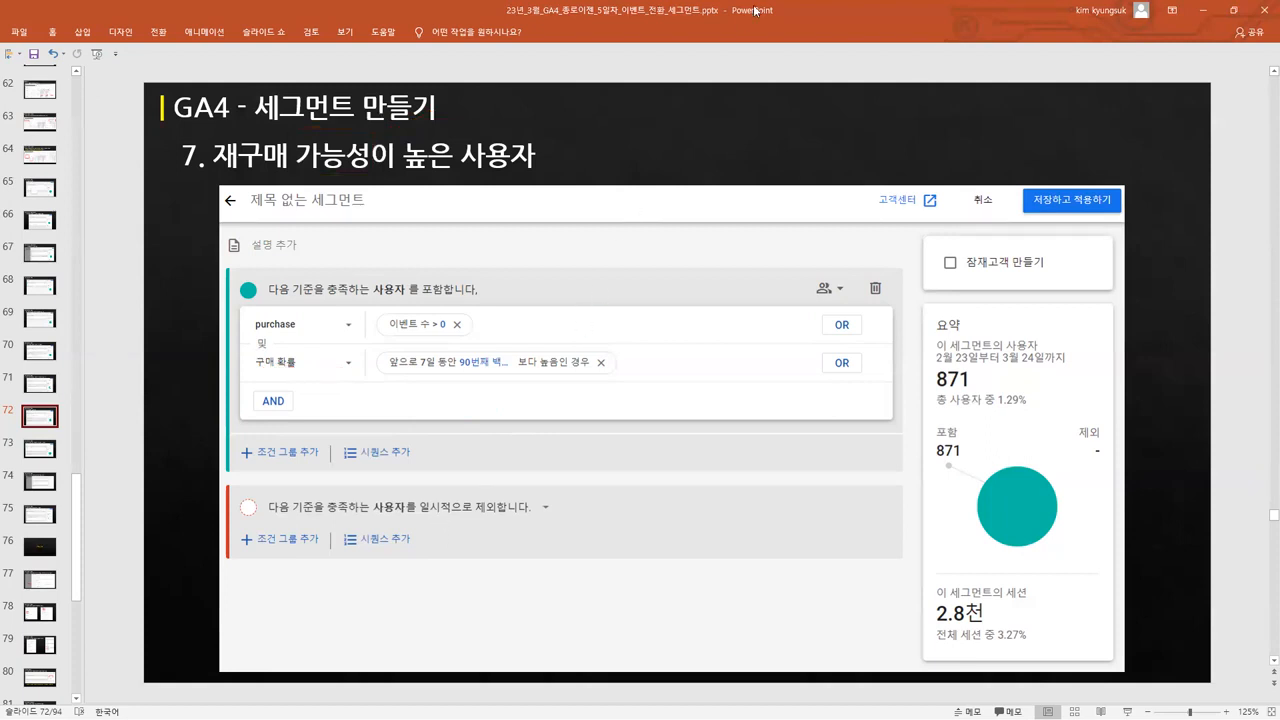
# - Switch to Google Analytics in the browser and create a new user segment with the purchase event as its condition
pyautogui.hotkey('alt', 'Tab')
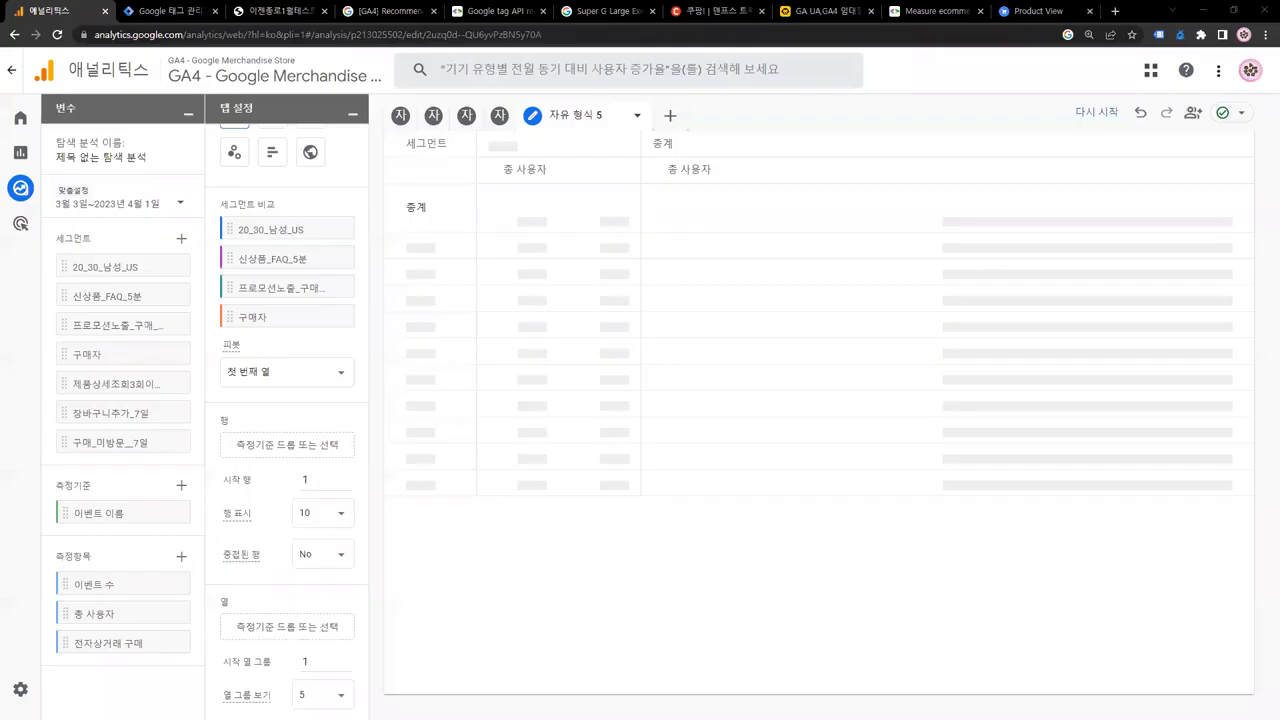
pyautogui.click(181, 240)
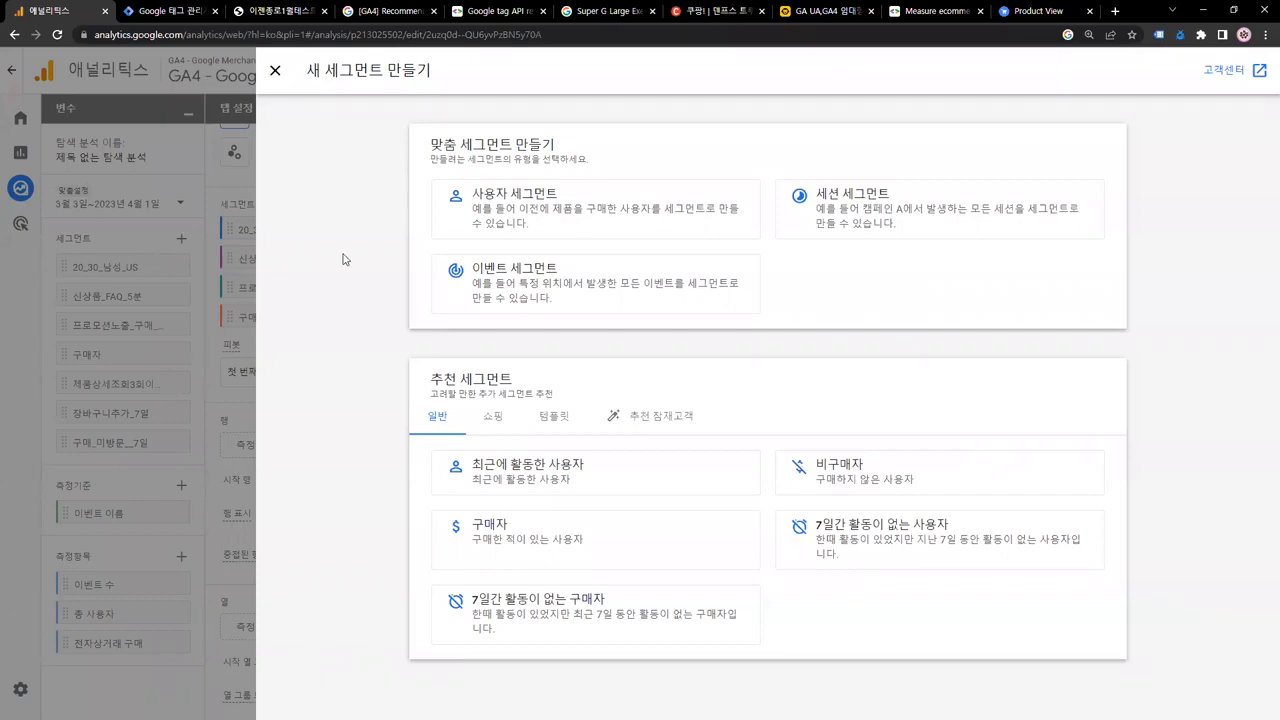
pyautogui.click(565, 215)
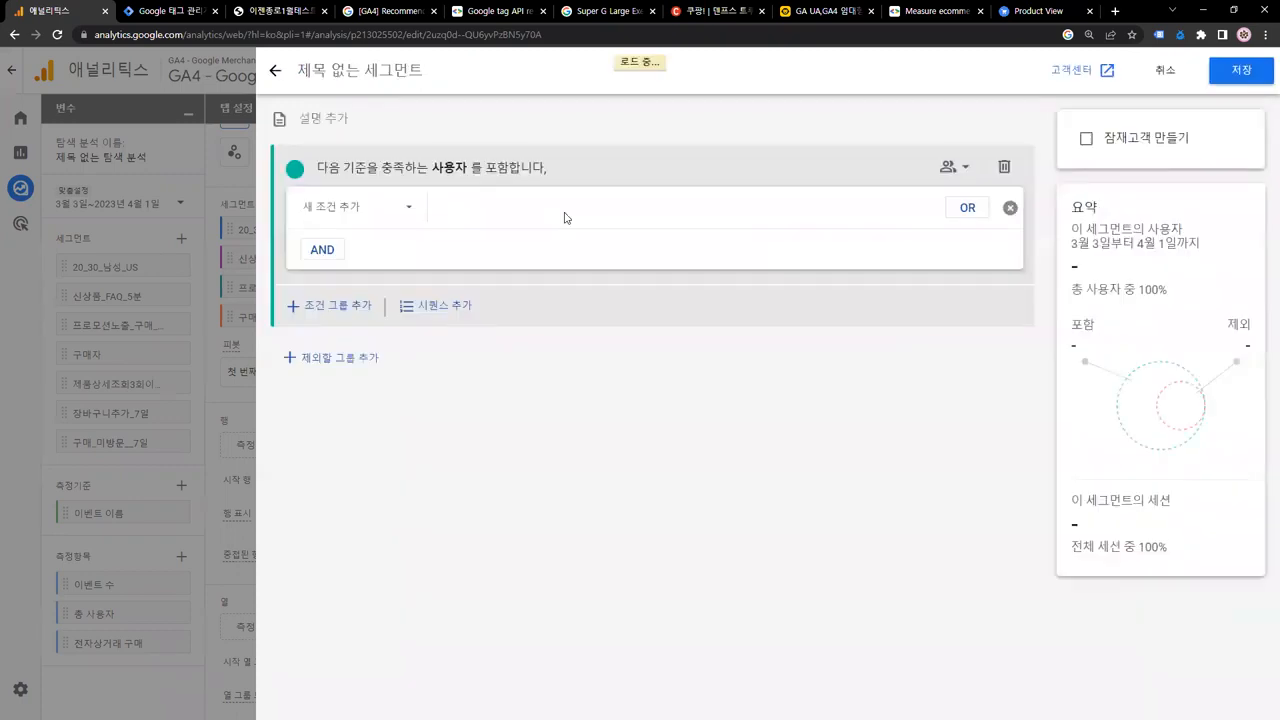
pyautogui.click(394, 215)
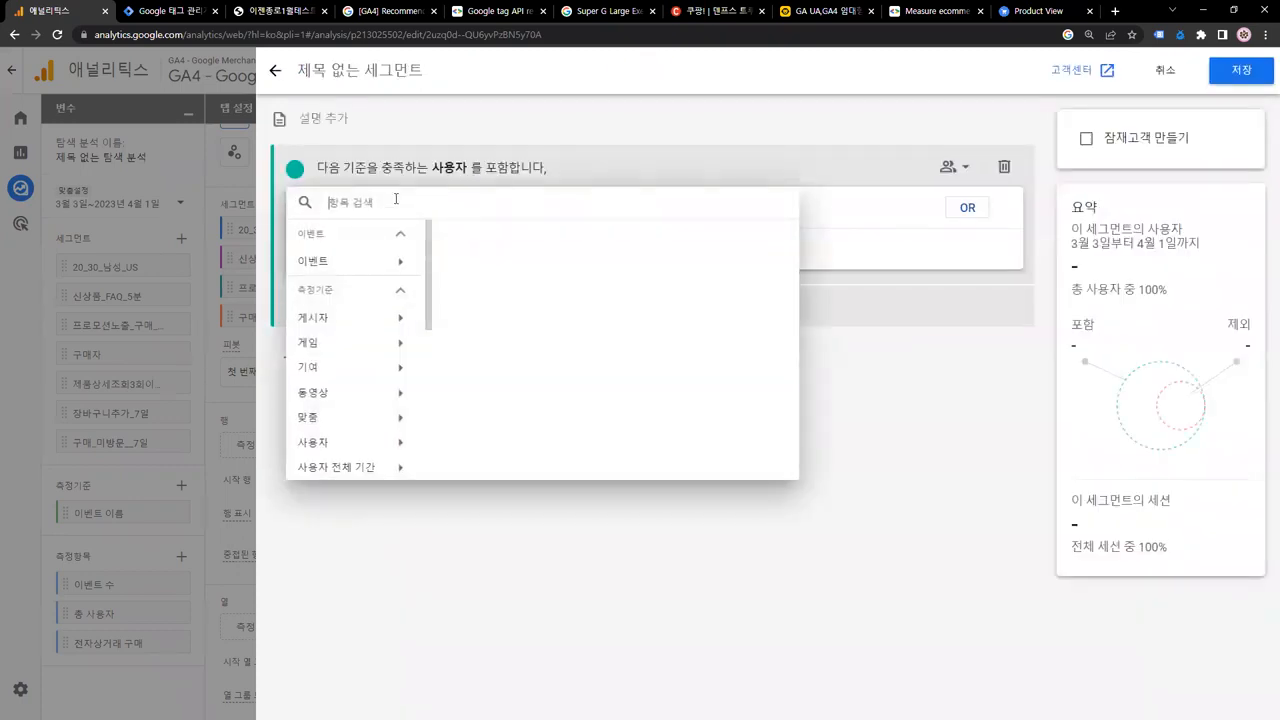
pyautogui.write('성')
pyautogui.press('BackSpace')
pyautogui.write('pur')
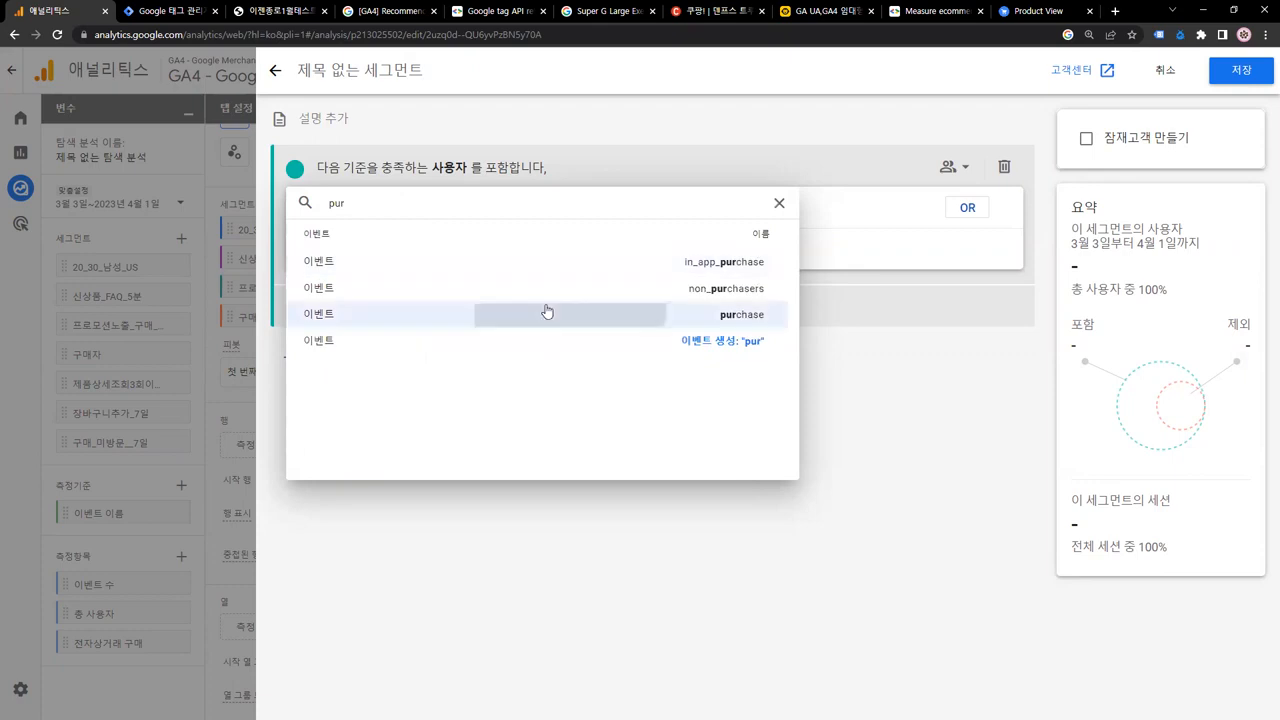
pyautogui.click(543, 313)
# - Add the event count parameter (이벤트 수) > 0 to the new segment's purchase condition and apply it
pyautogui.click(540, 216)
pyautogui.write('dlqps')
pyautogui.press('BackSpace')
pyautogui.press('BackSpace')
pyautogui.press('BackSpace')
pyautogui.press('BackSpace')
pyautogui.press('BackSpace')
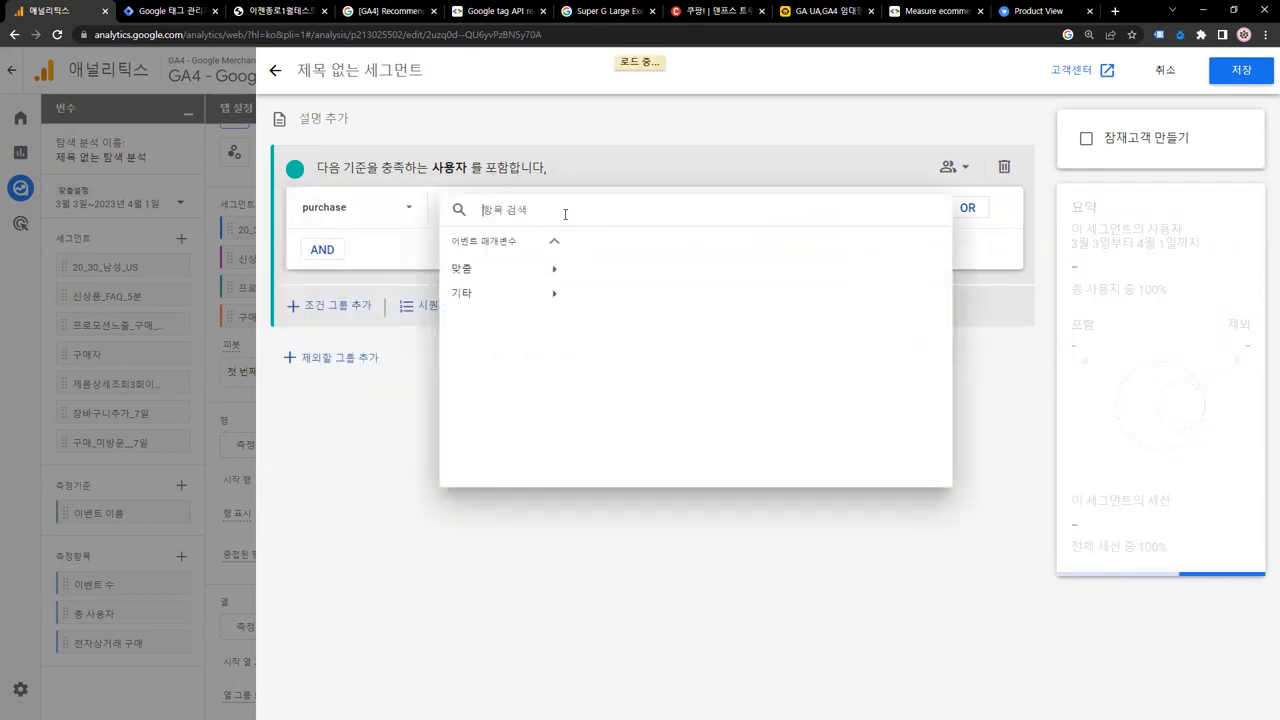
pyautogui.write('이베ㄴ트')
pyautogui.press('BackSpace')
pyautogui.press('BackSpace')
pyautogui.press('BackSpace')
pyautogui.press('BackSpace')
pyautogui.write('벤트 쉬')
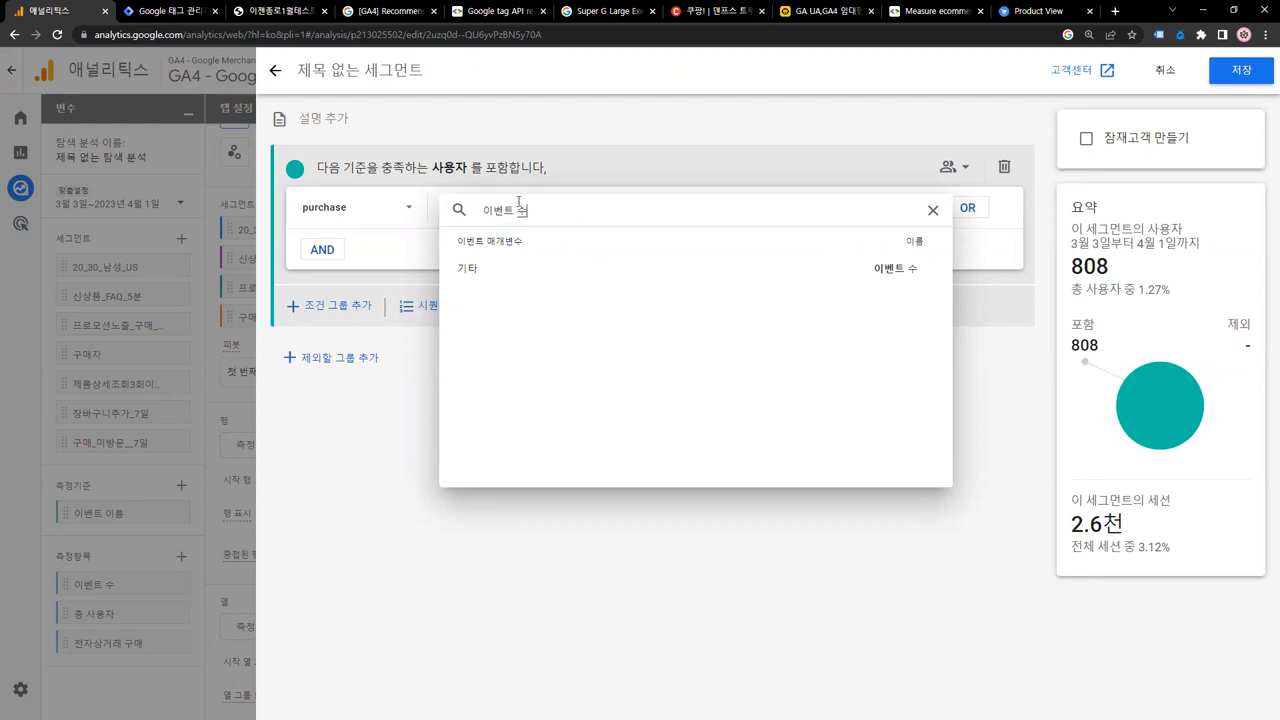
pyautogui.click(634, 270)
pyautogui.click(630, 407)
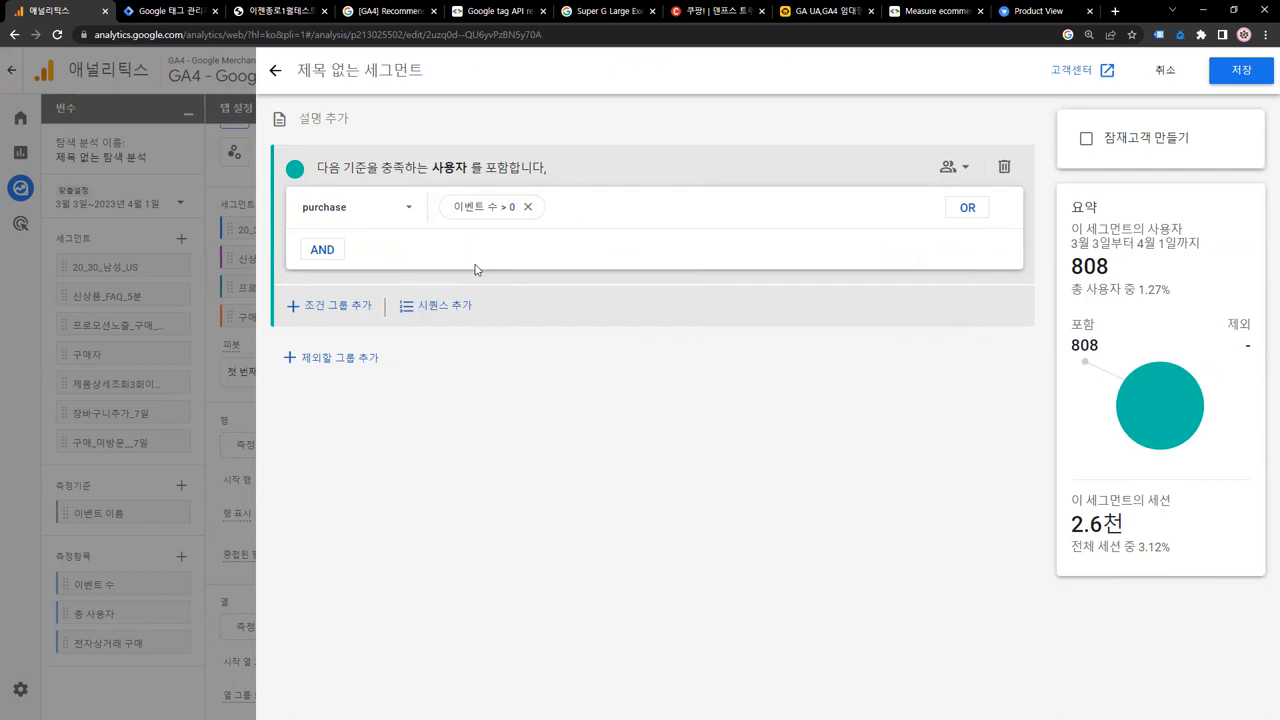
# - Add an AND condition to the included users group using the predictive metric 구매 확률 (purchase probability)
pyautogui.click(332, 252)
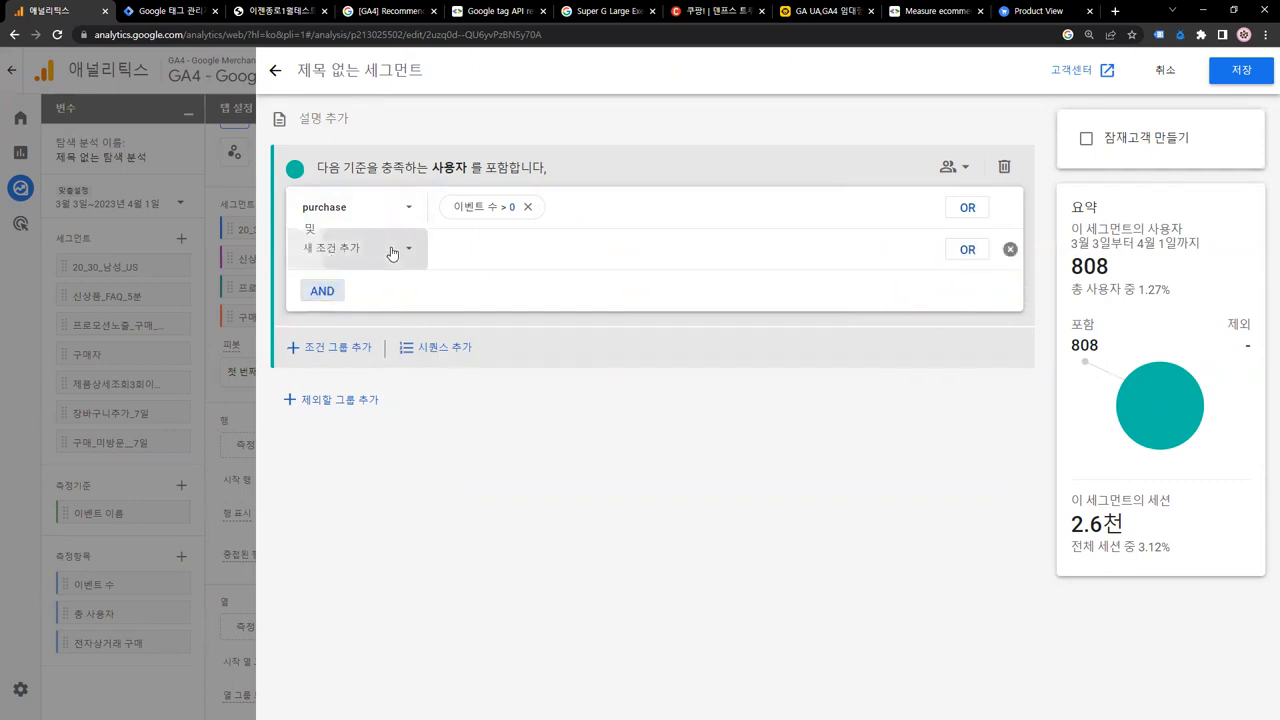
pyautogui.click(392, 248)
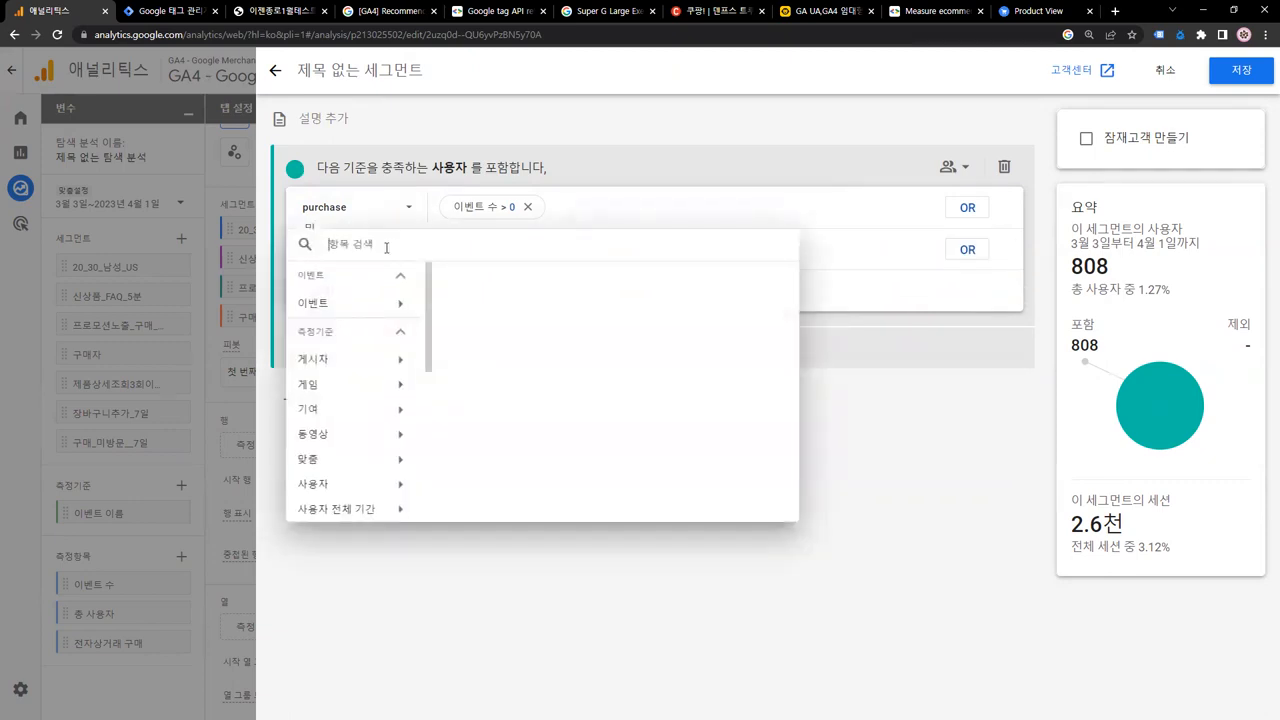
pyautogui.write('확률')
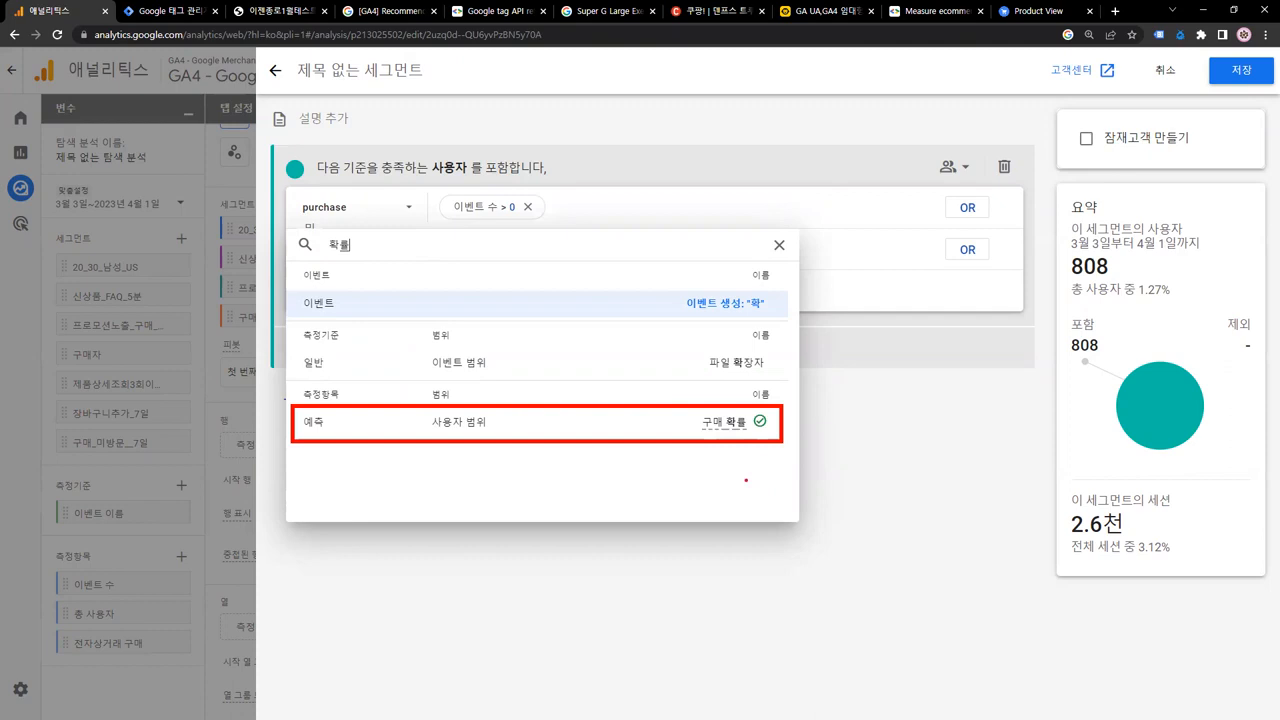
pyautogui.press('Escape')
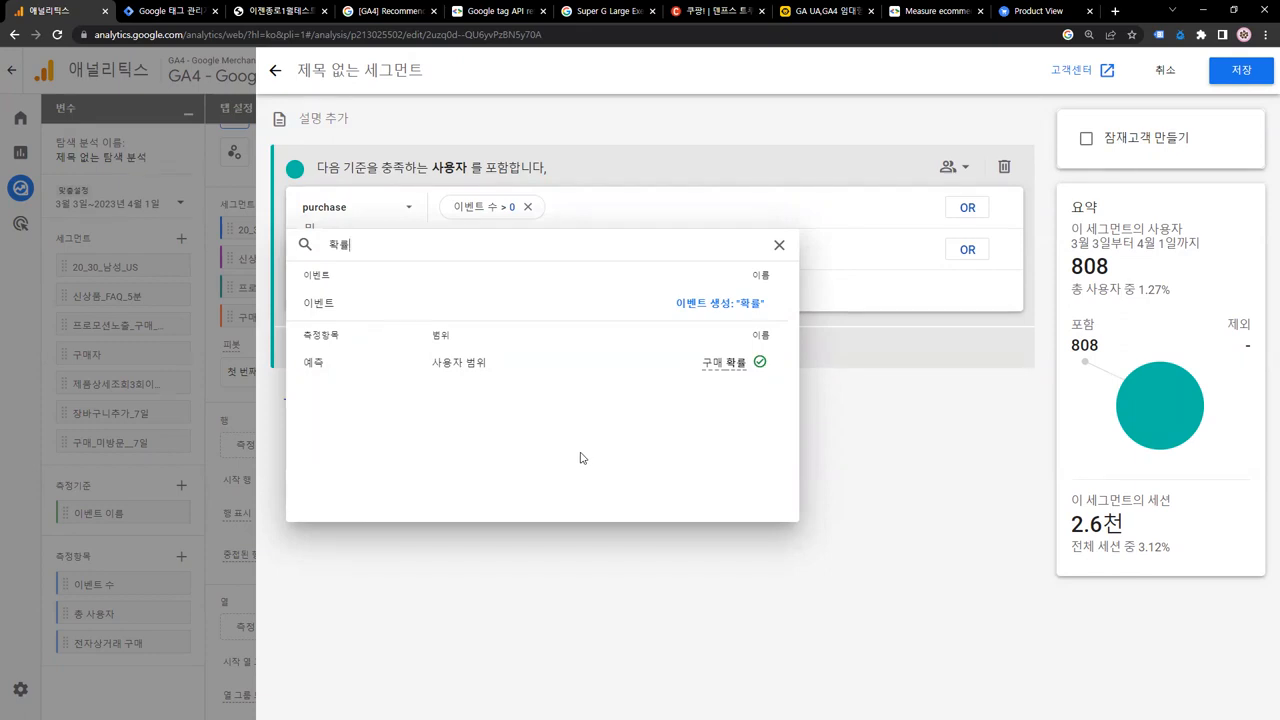
pyautogui.click(704, 366)
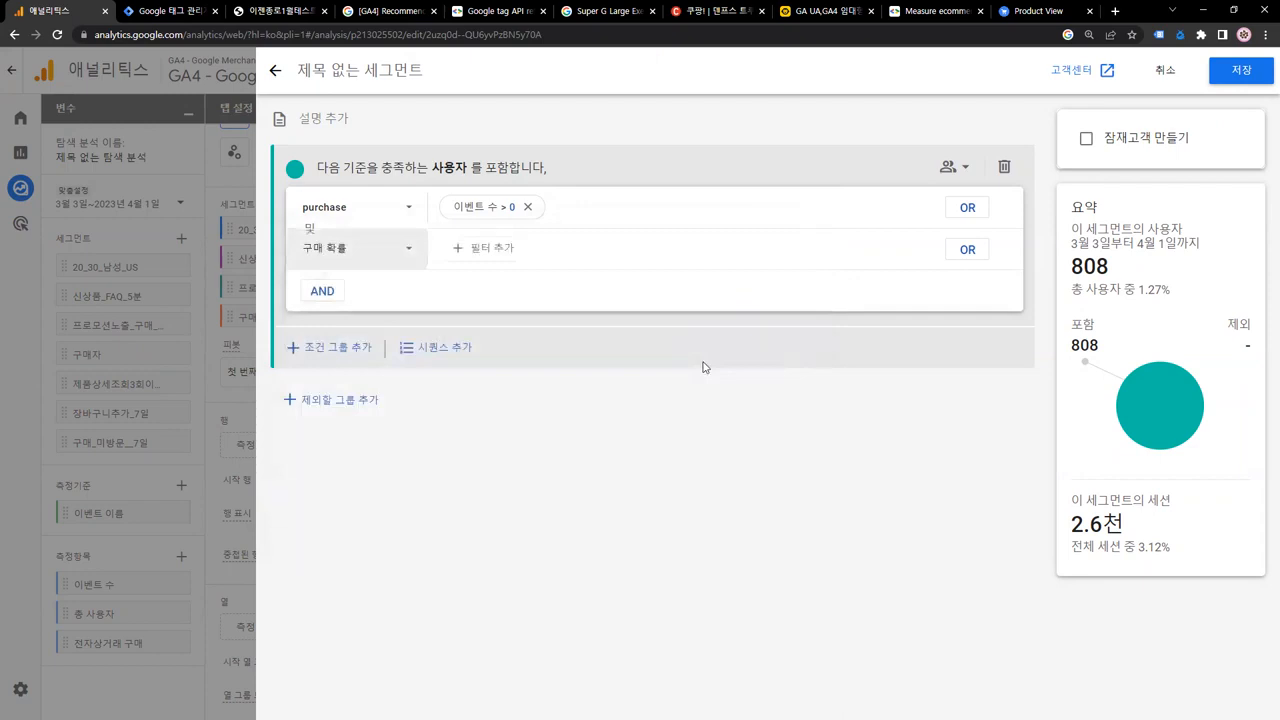
# - Add a filter to 구매 확률 with the 구매 가능성 높음 range (90th to 100th percentile) and apply it
pyautogui.click(512, 259)
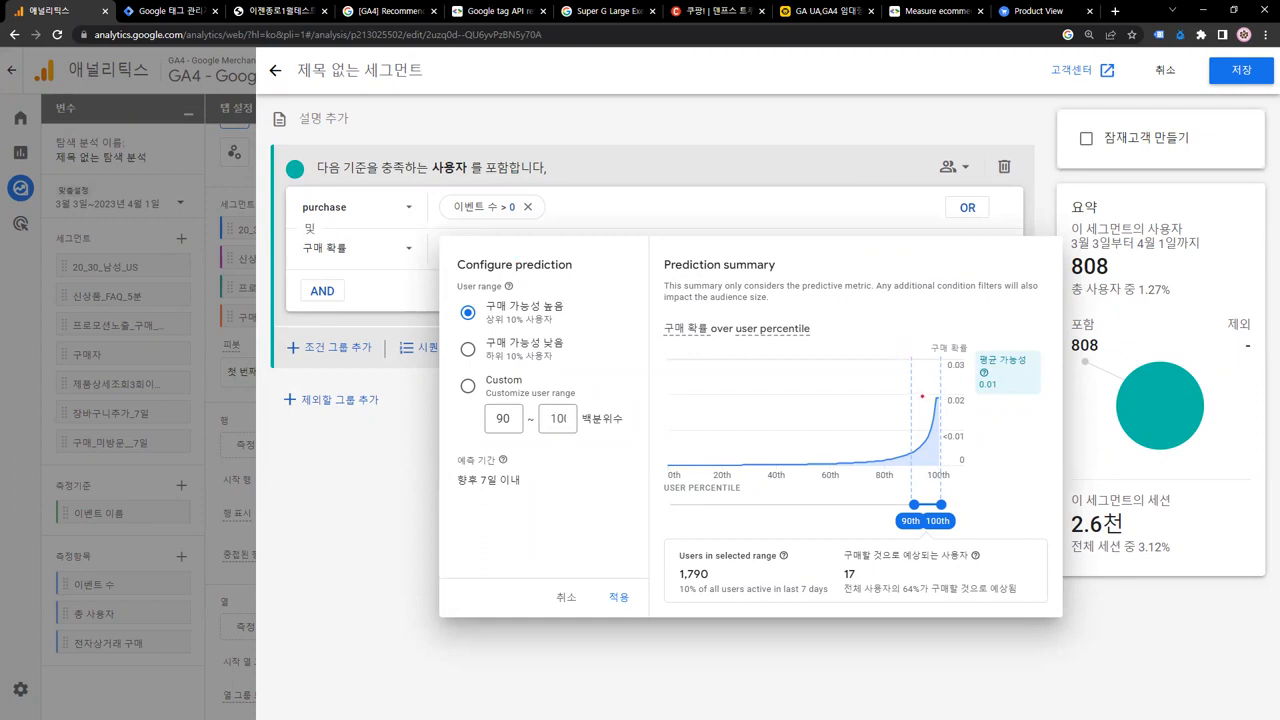
pyautogui.moveTo(901, 345)
pyautogui.mouseDown()
pyautogui.moveTo(938, 422)
pyautogui.moveTo(948, 508)
pyautogui.moveTo(948, 497)
pyautogui.mouseUp()
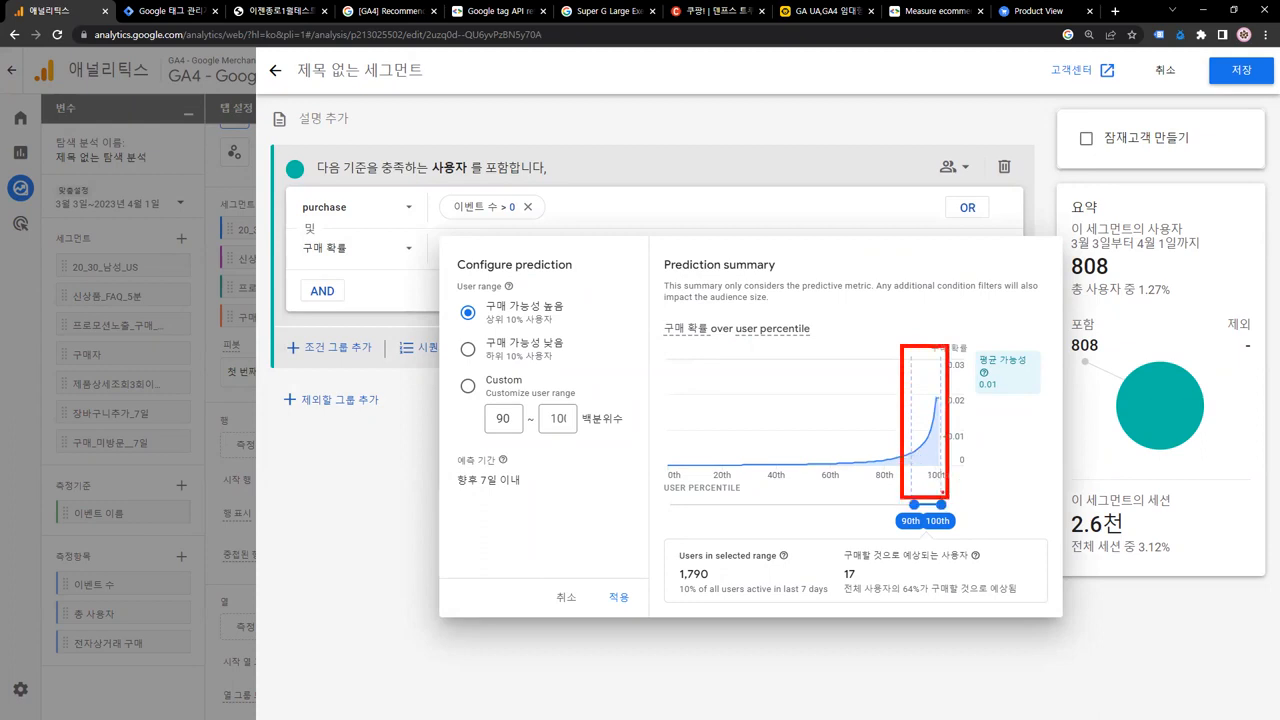
pyautogui.moveTo(950, 333); pyautogui.dragTo(985, 320)
pyautogui.moveTo(566, 336)
pyautogui.mouseDown()
pyautogui.moveTo(582, 354)
pyautogui.moveTo(603, 337)
pyautogui.mouseUp()
pyautogui.moveTo(576, 327)
pyautogui.mouseDown()
pyautogui.moveTo(456, 336)
pyautogui.moveTo(446, 292)
pyautogui.moveTo(640, 318)
pyautogui.moveTo(602, 330)
pyautogui.mouseUp()
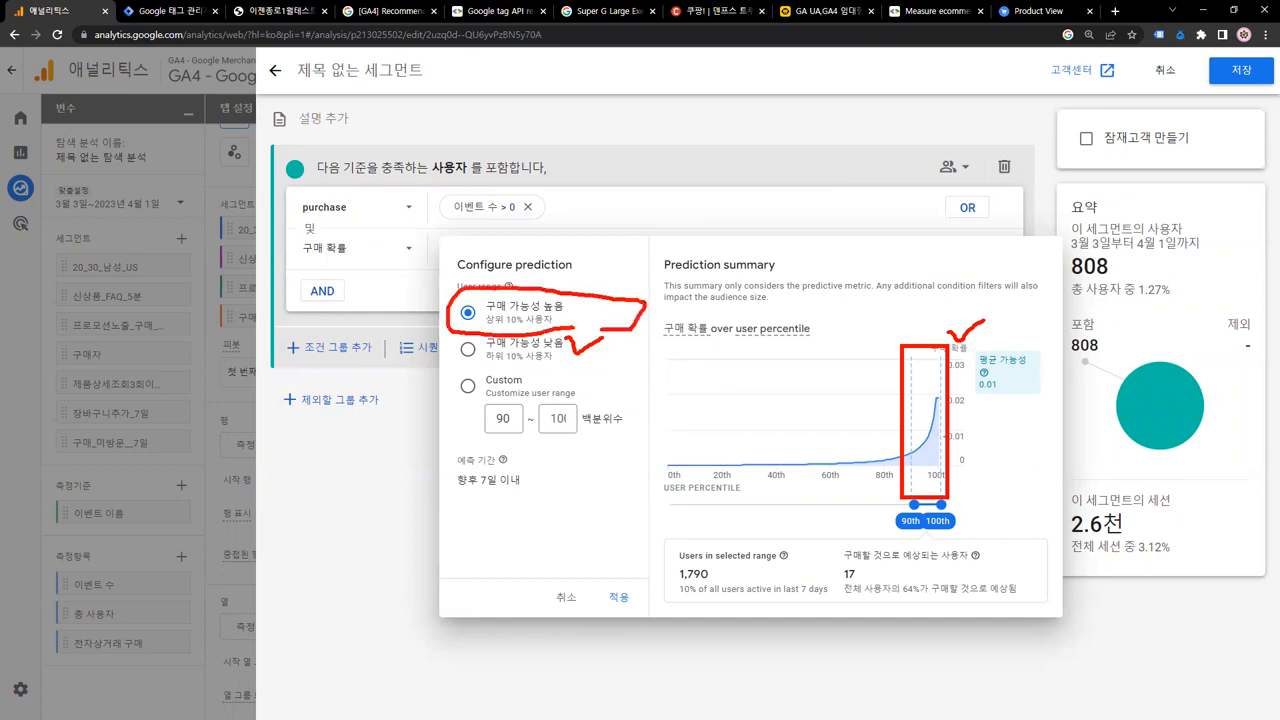
pyautogui.press('Escape')
pyautogui.click(636, 597)
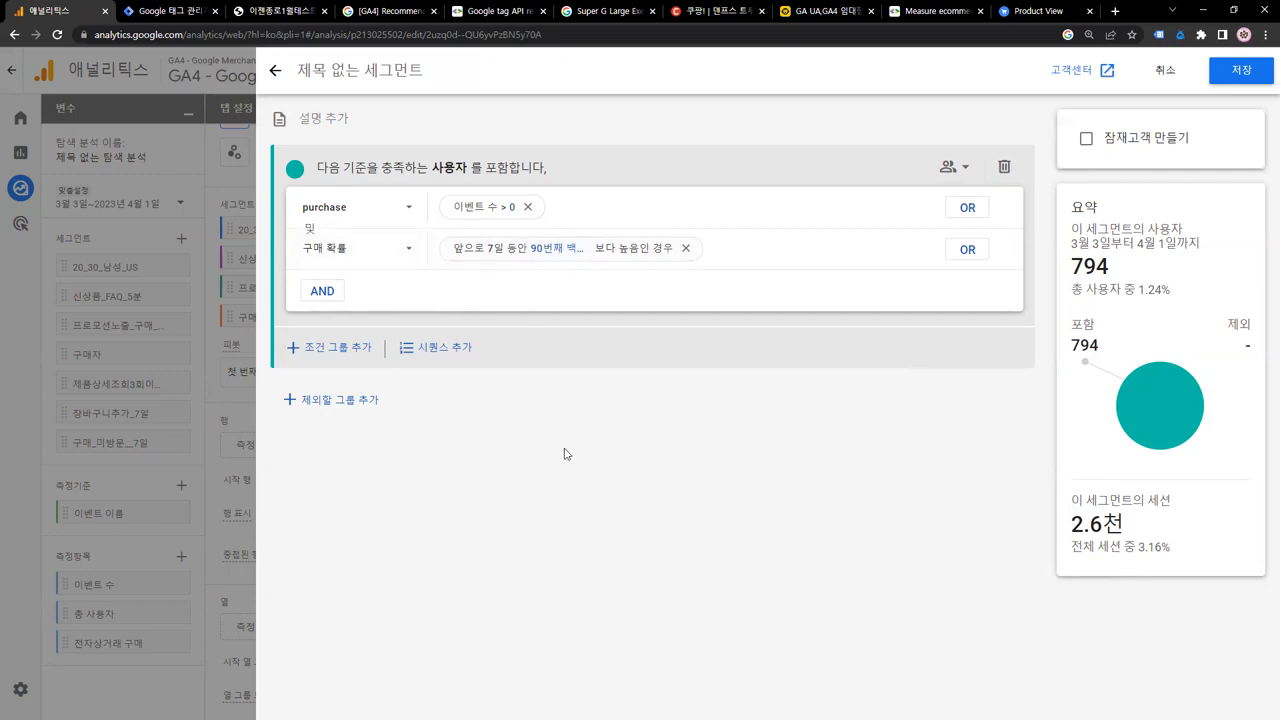
# - Name the segment 재구매 가능성이 높은 구매자 and save it
pyautogui.click(417, 67)
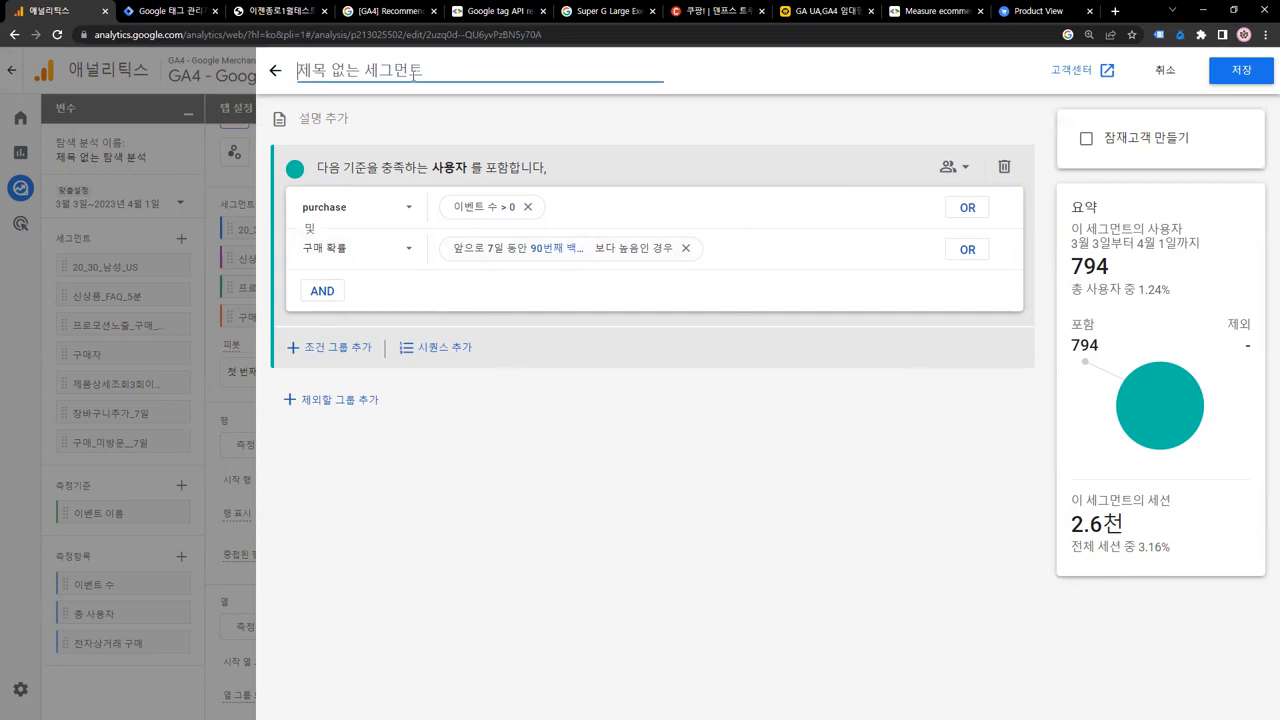
pyautogui.write('wo')
pyautogui.press('BackSpace')
pyautogui.press('BackSpace')
pyautogui.write('재구매 가능')
pyautogui.write('성이 높의')
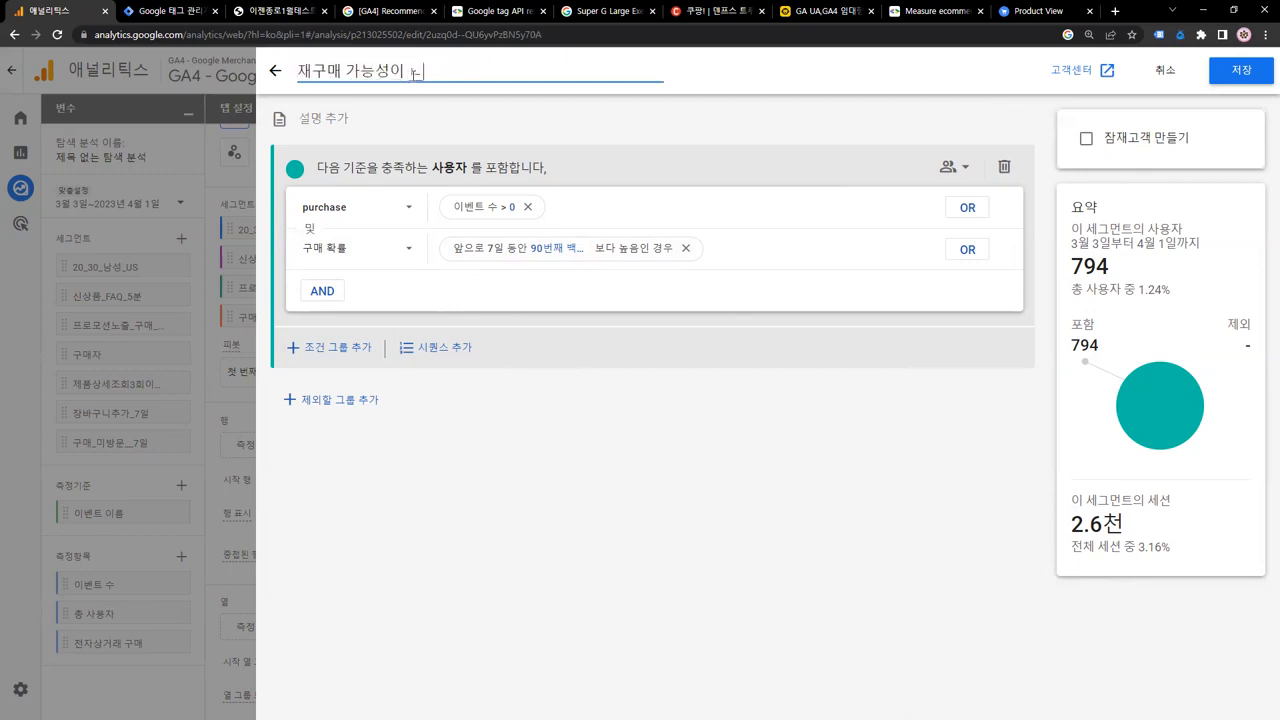
pyautogui.write(' 구매자')
pyautogui.click(1226, 77)
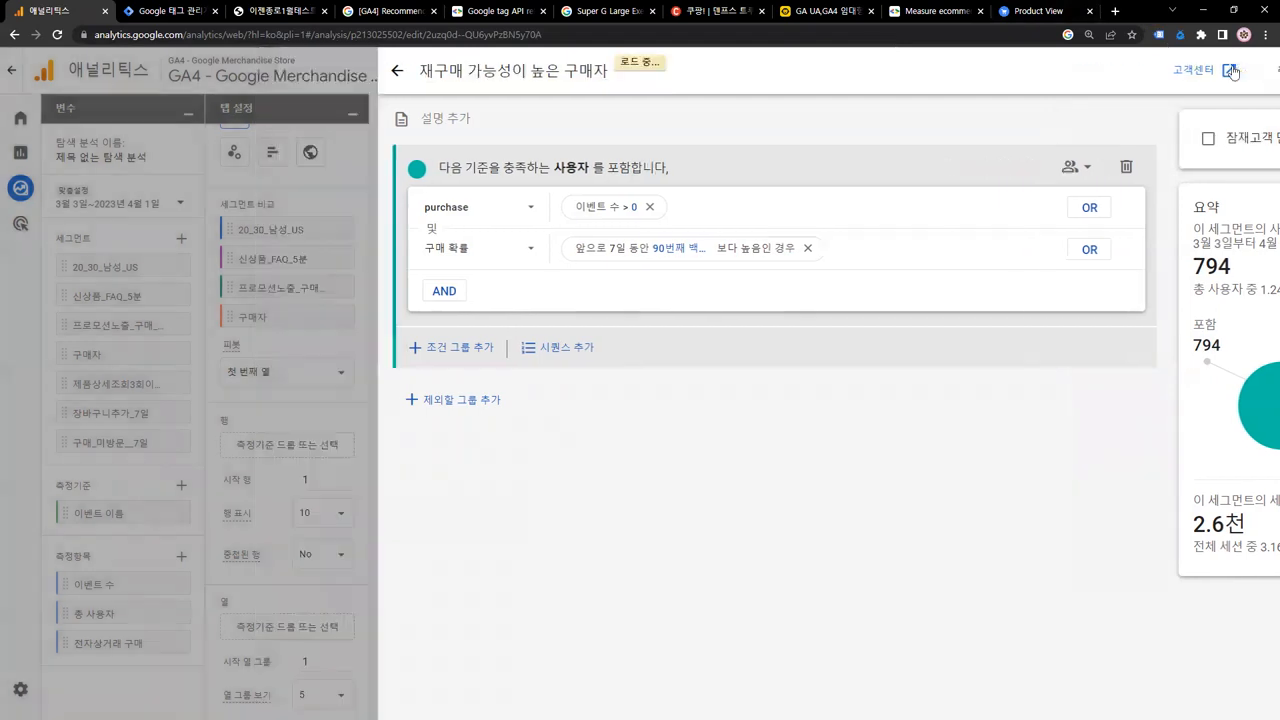